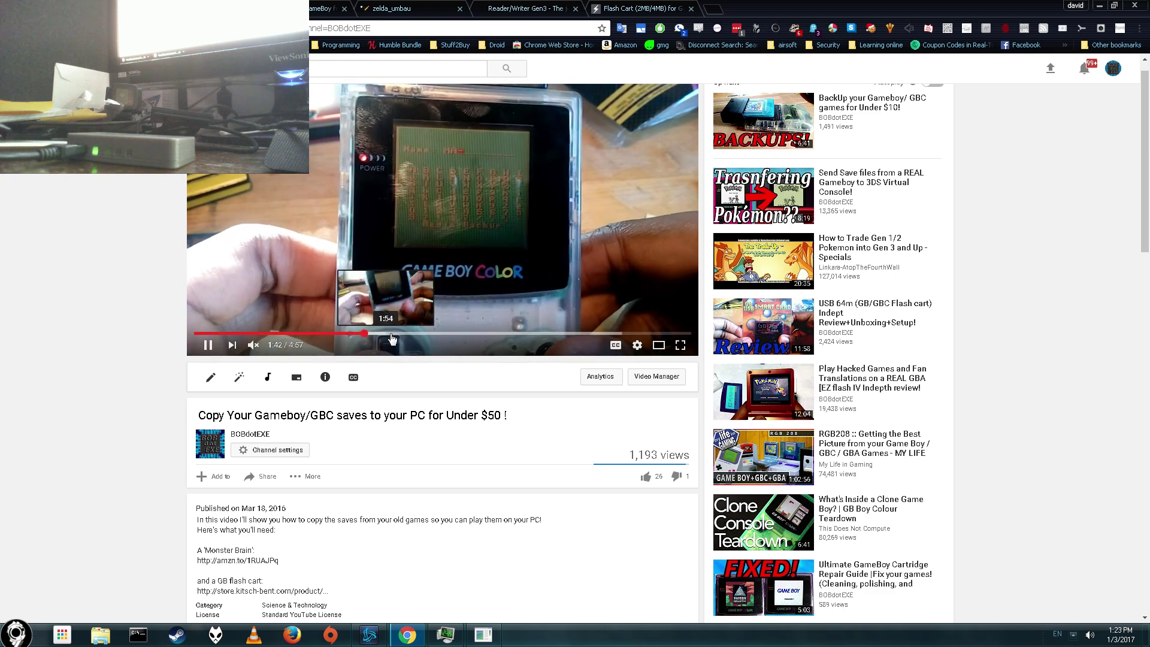
Step: Skip the saves tutorial ahead through the GB USB Smart Card software demo, then close it
left_click(392, 333)
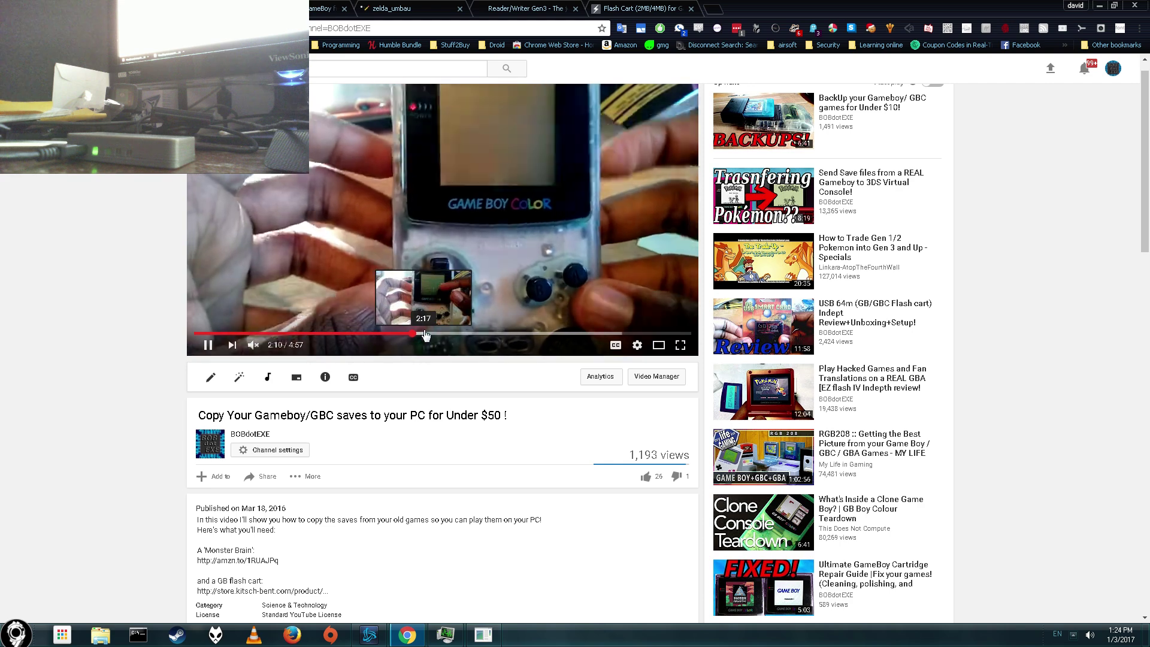
left_click(426, 334)
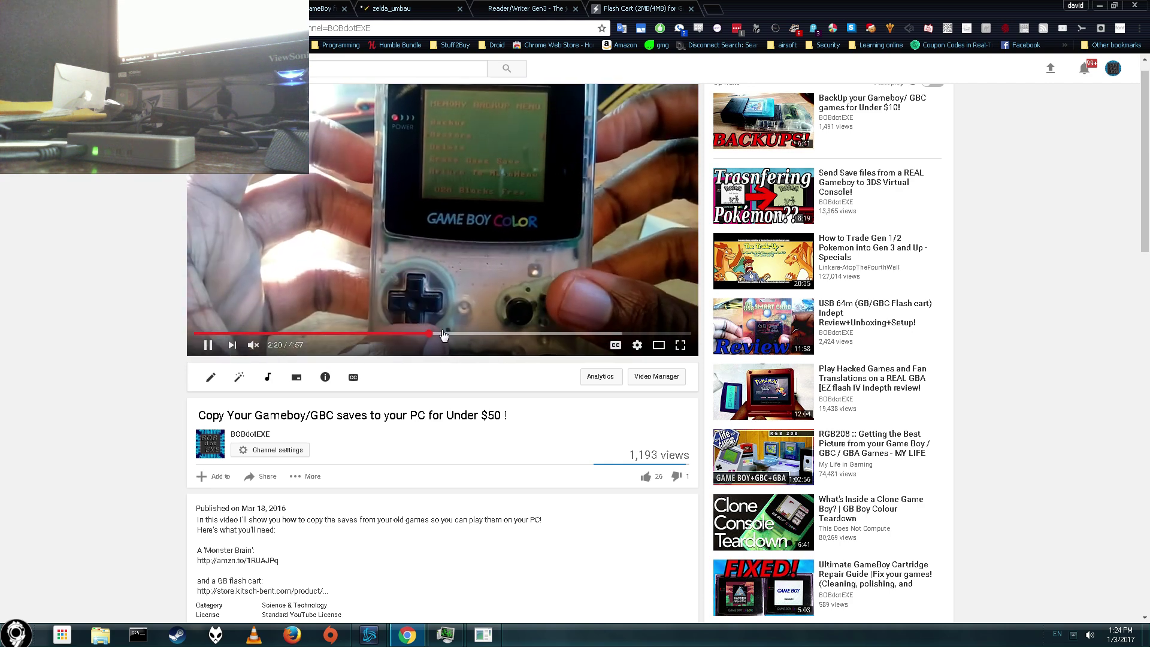
left_click(457, 333)
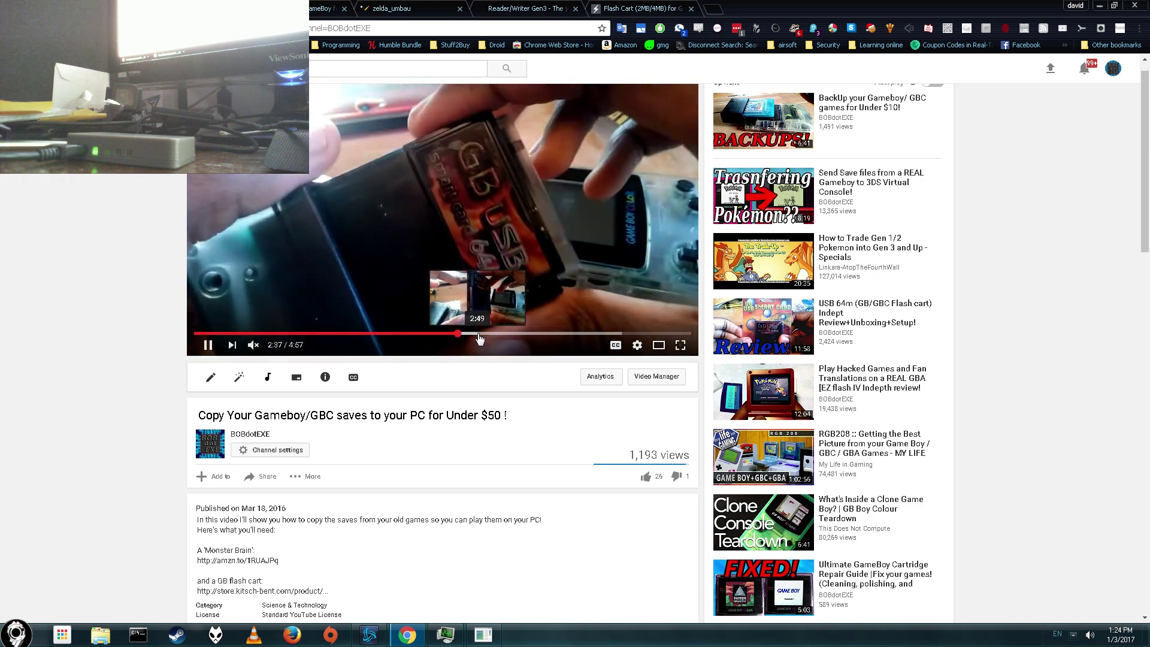
left_click(502, 334)
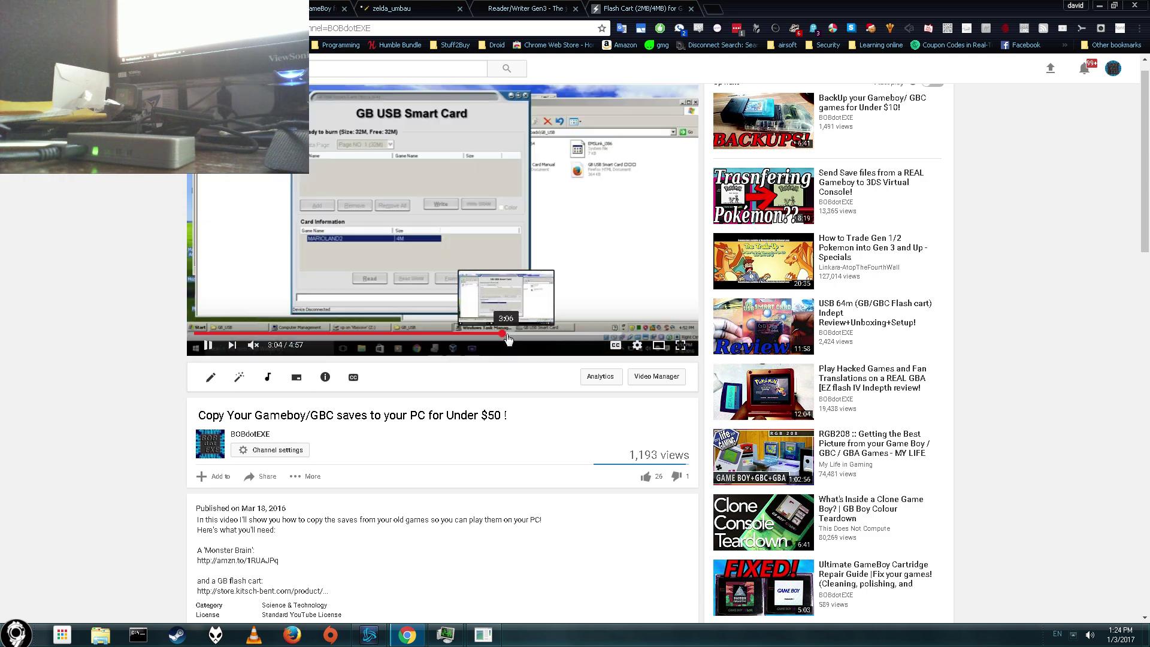
left_click(507, 336)
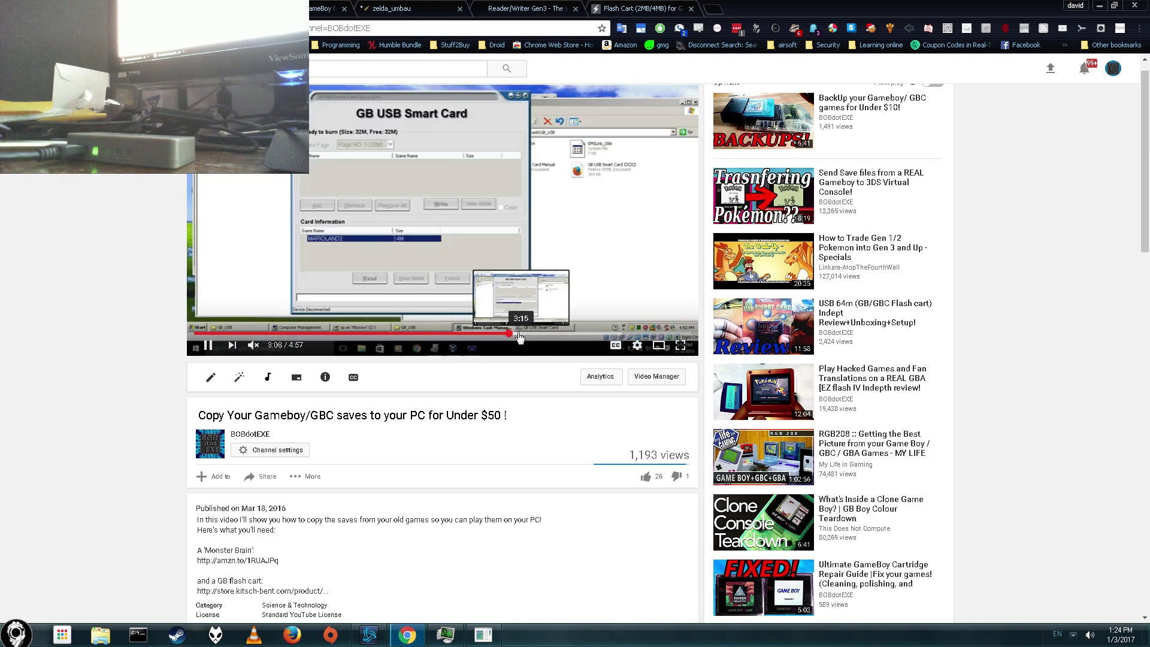
left_click(530, 334)
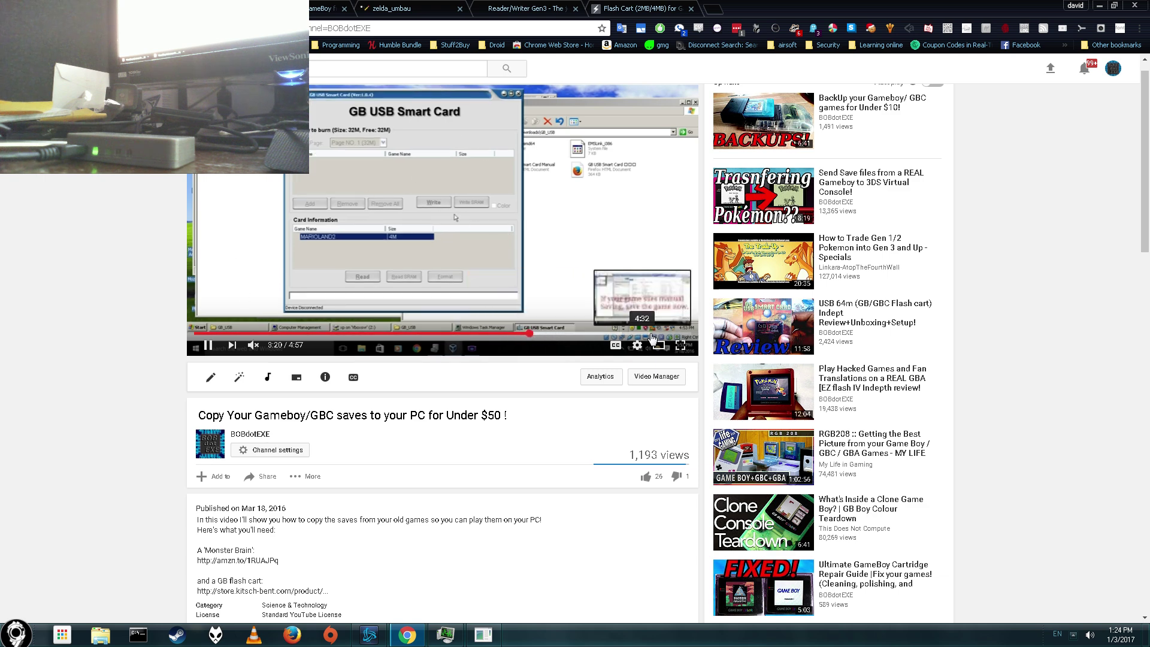
left_click(560, 334)
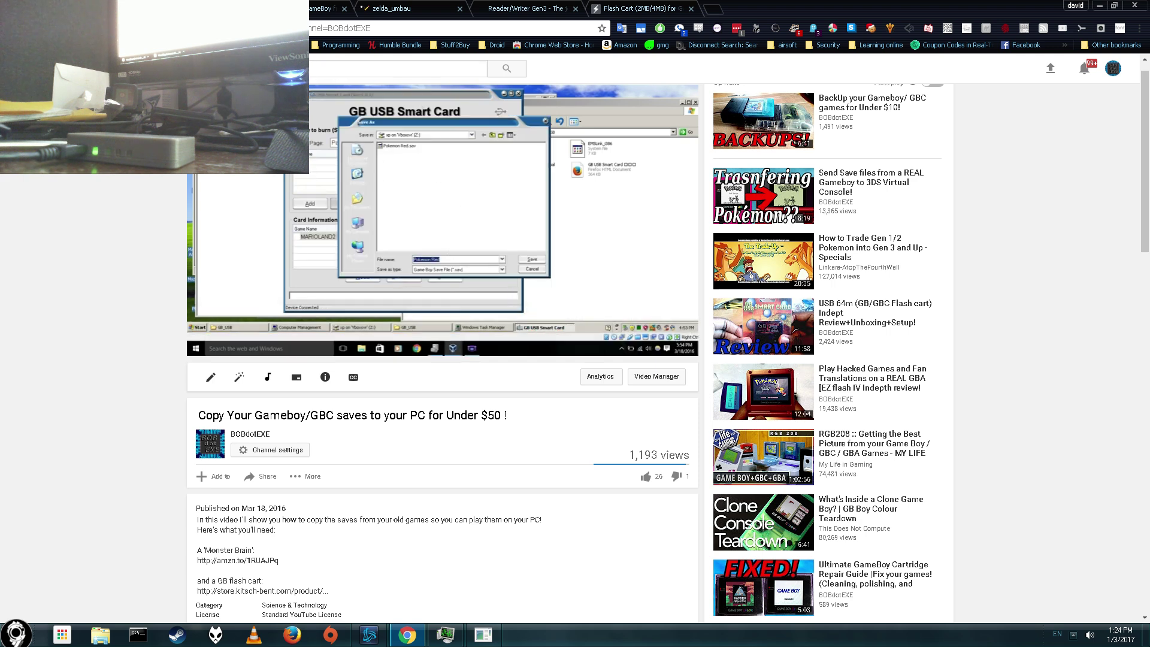
key("ctrl+w")
Step: Close the smart card store tab and highlight the Cart Flasher's $26.95 price
scroll(570, 227, "up", 2)
scroll(570, 227, "up", 1)
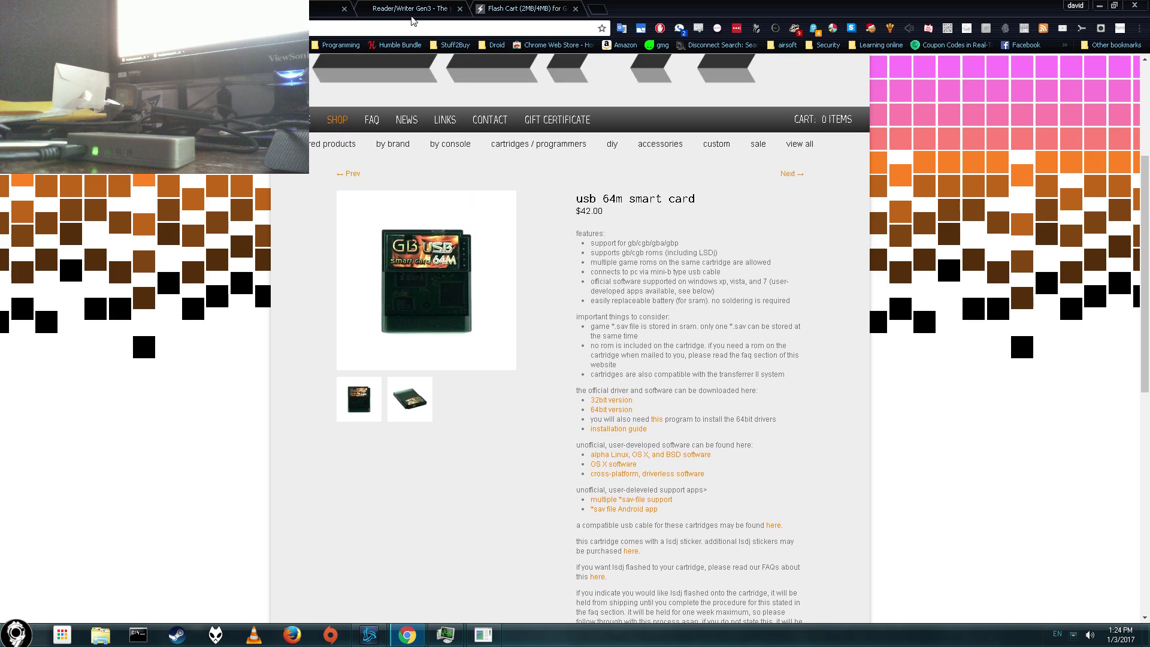
key("ctrl+w")
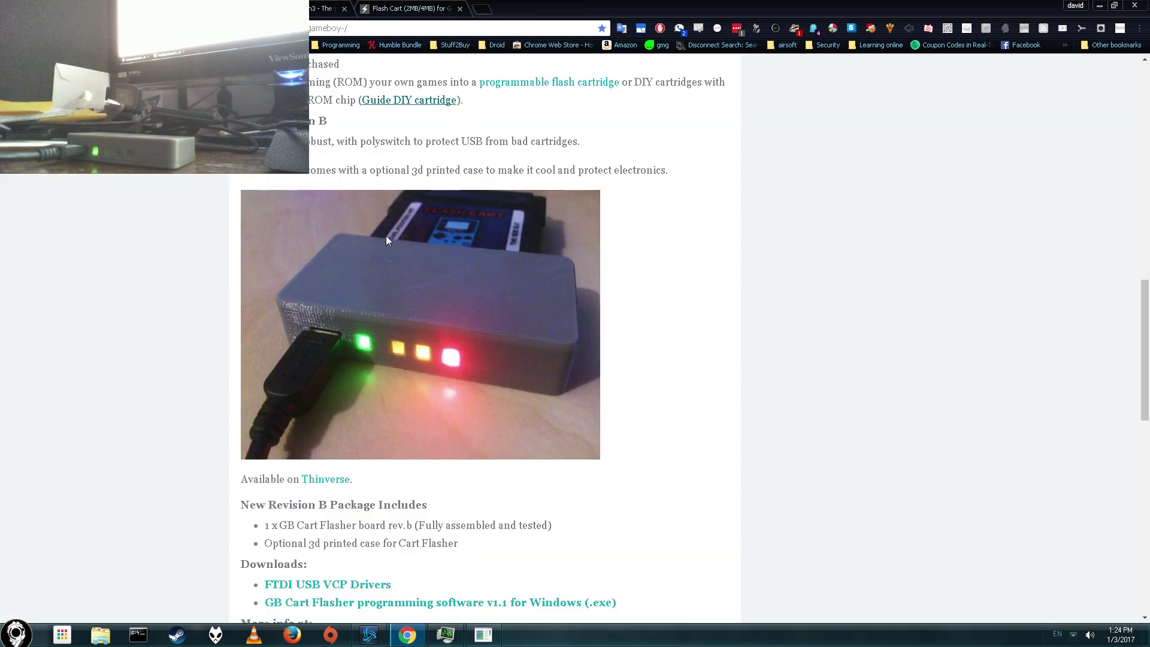
scroll(546, 279, "up", 15)
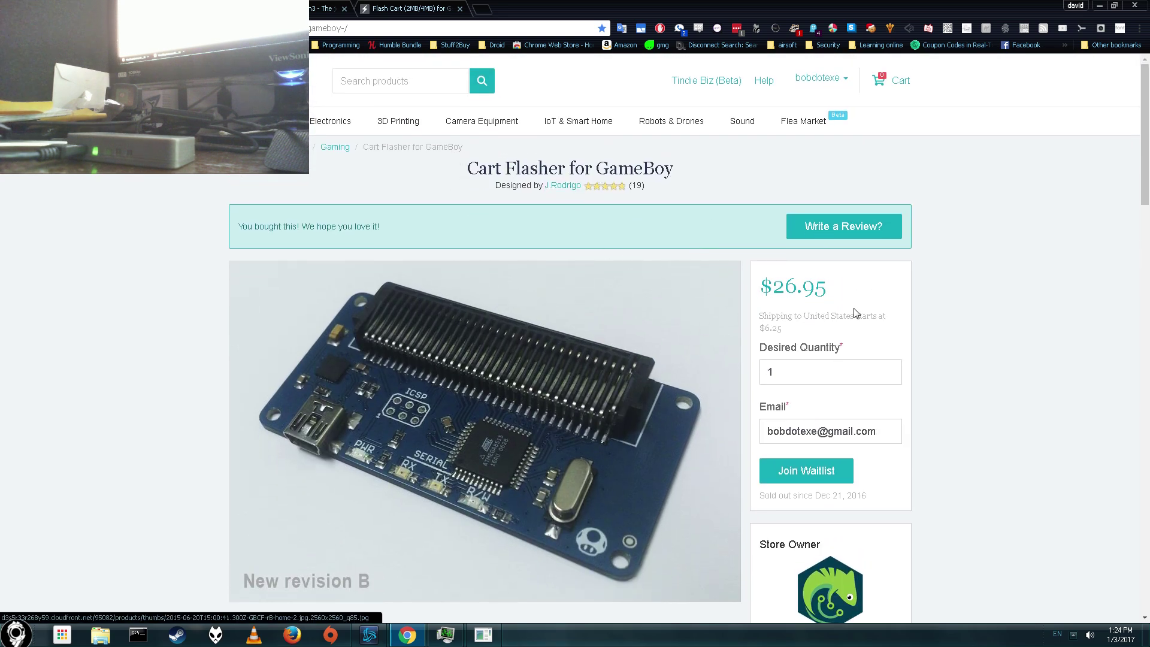
left_click_drag(832, 287, 648, 327)
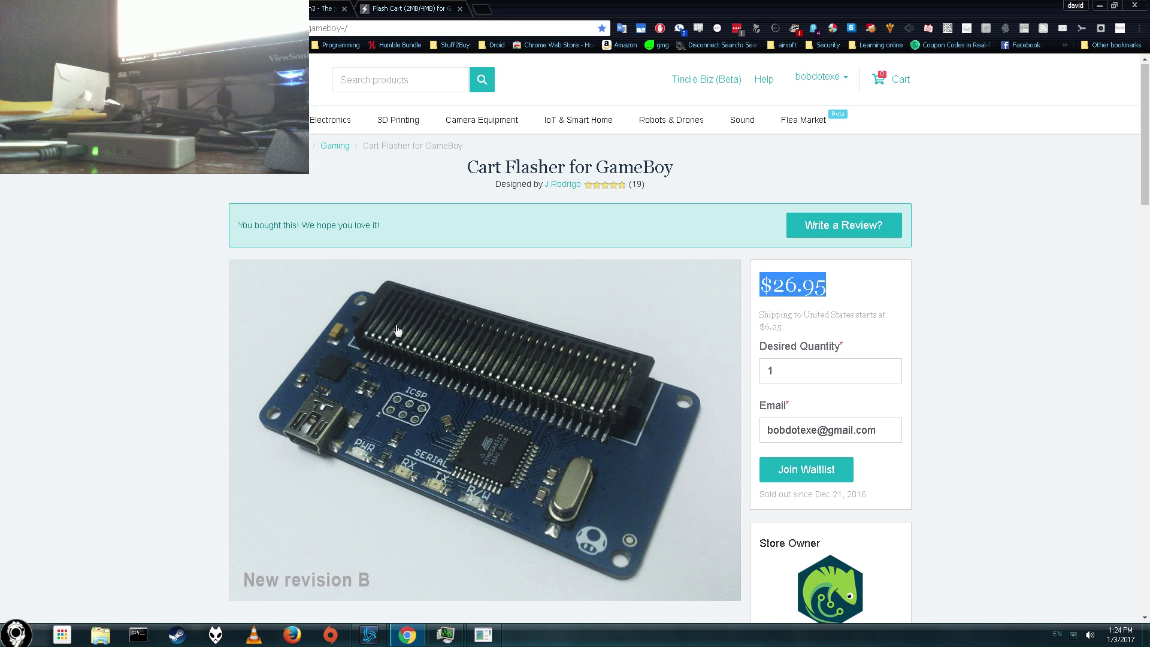
Step: Scroll the product page down to the FTDI driver and flasher software Downloads list
scroll(476, 356, "down", 2)
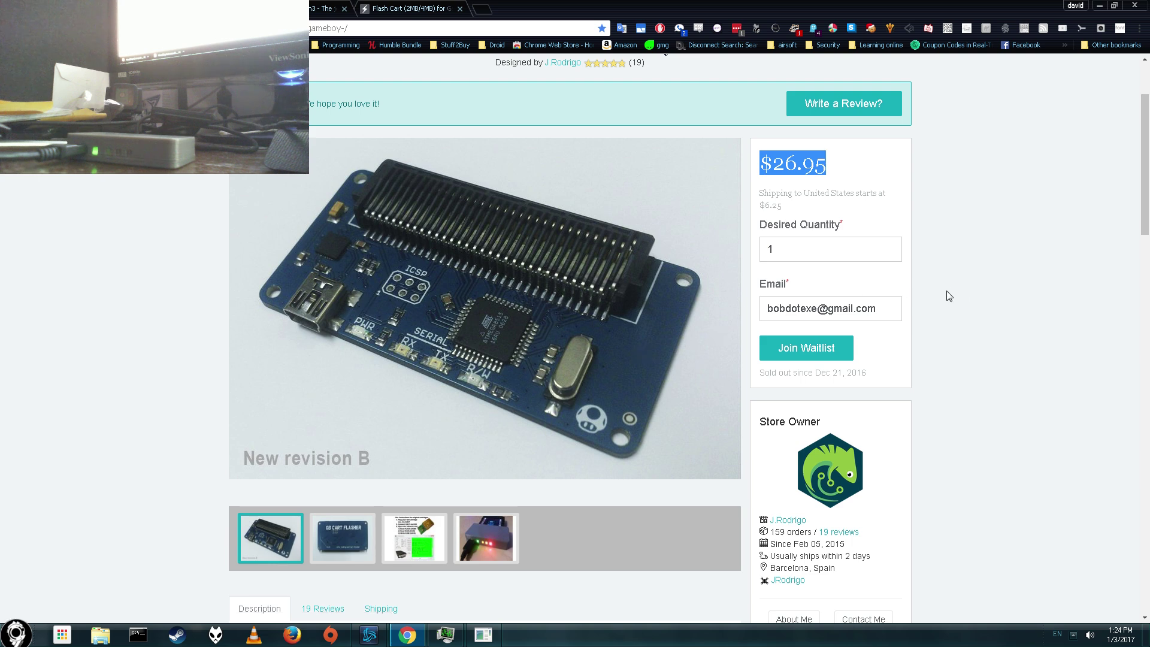
scroll(944, 292, "down", 3)
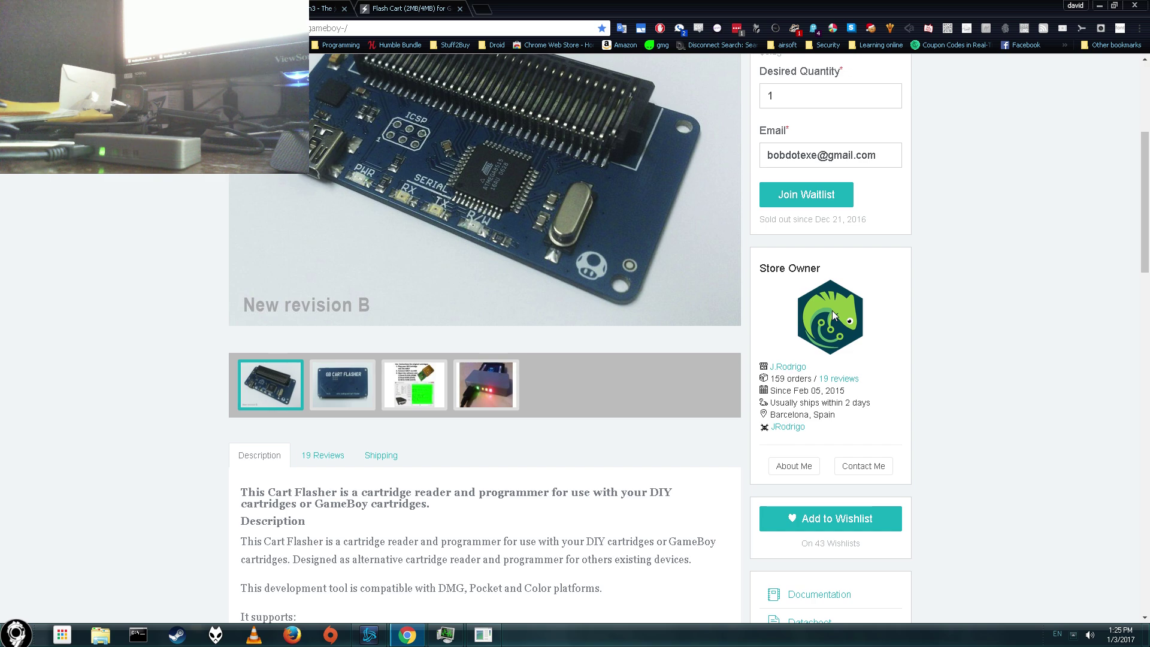
scroll(863, 320, "up", 4)
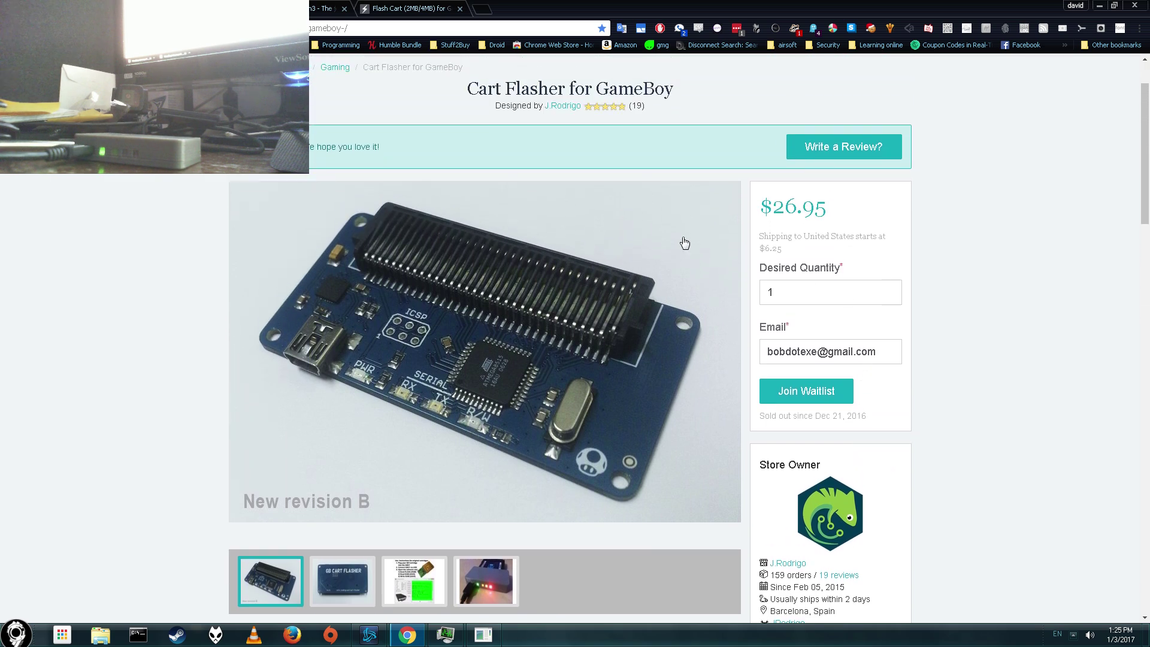
scroll(883, 274, "down", 1)
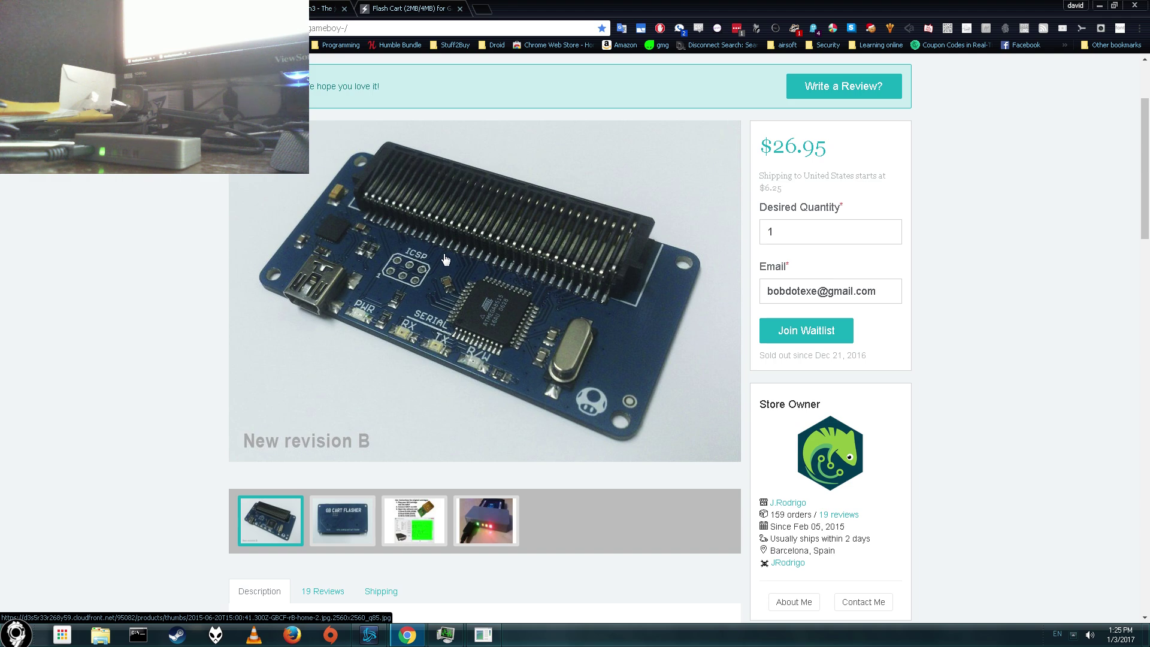
scroll(545, 256, "down", 2)
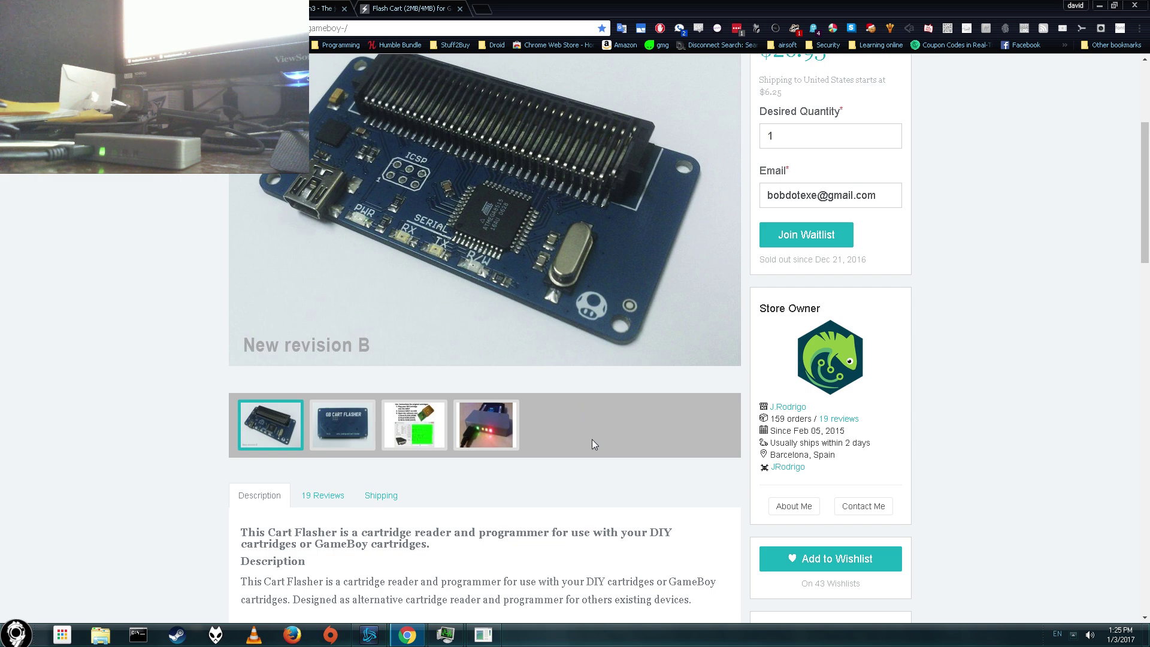
scroll(590, 246, "up", 2)
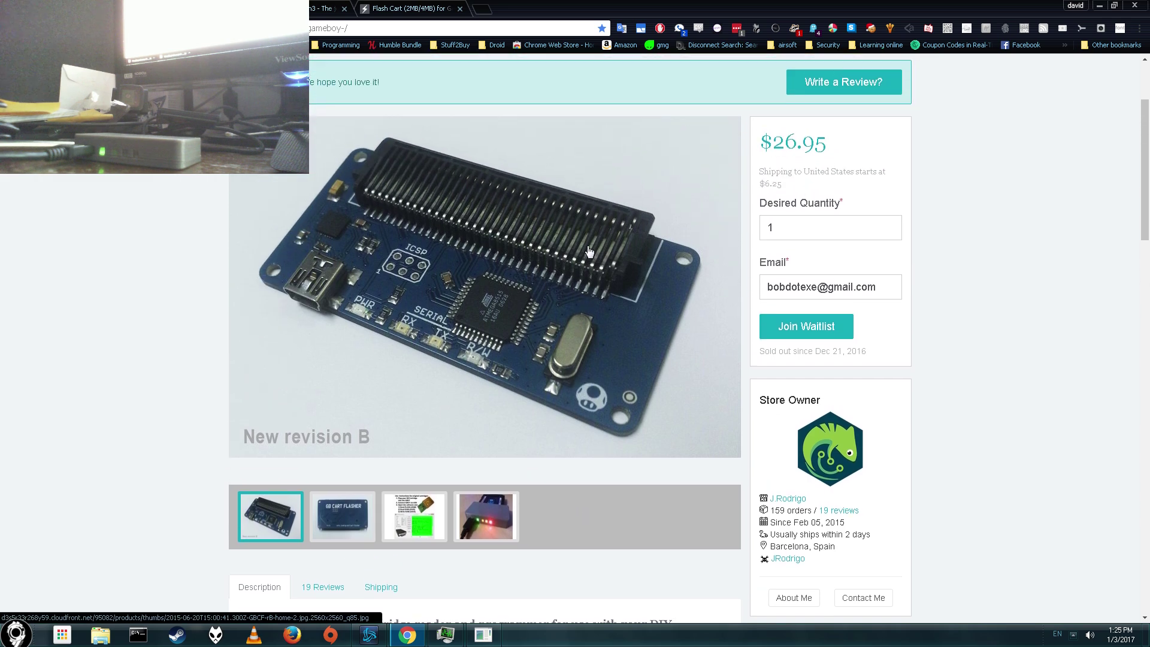
scroll(588, 238, "down", 15)
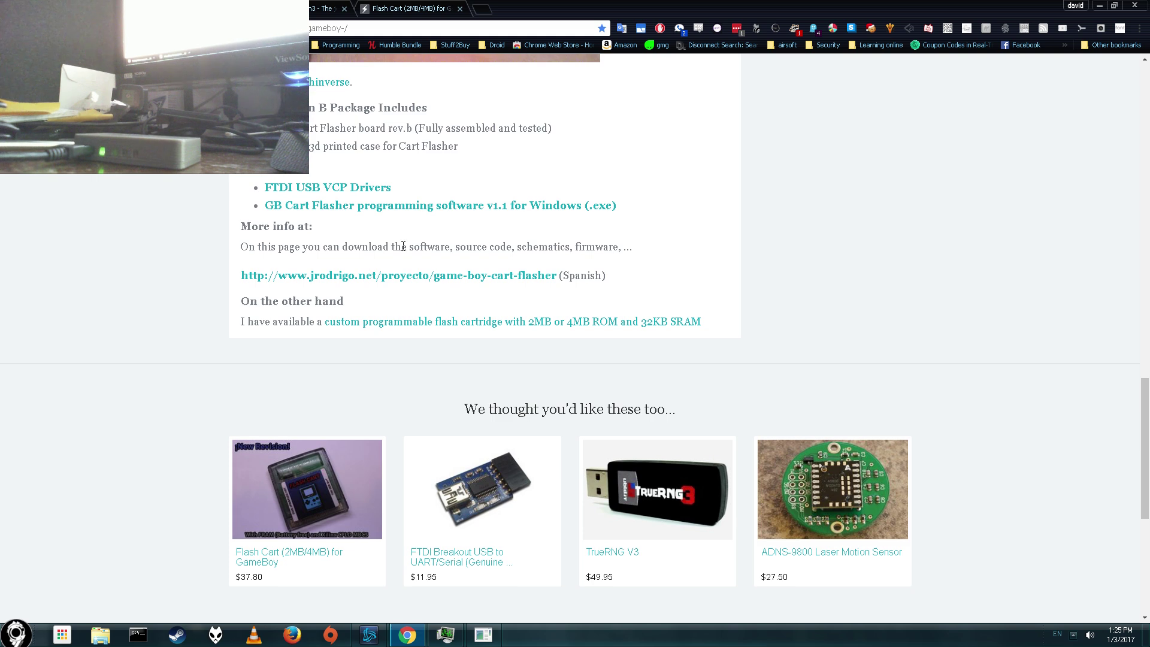
Step: Open the FTDI USB VCP Drivers and GB Cart Flasher software links in new tabs
right_click(358, 191)
left_click(398, 197)
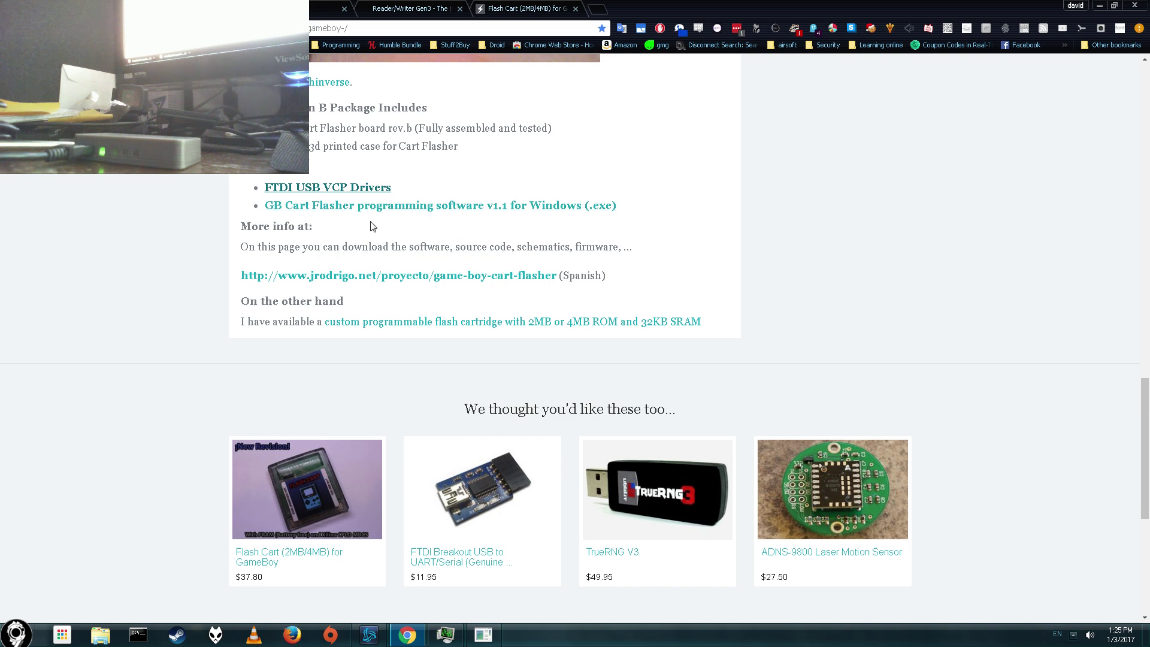
right_click(412, 208)
left_click(446, 221)
key("ctrl+Tab")
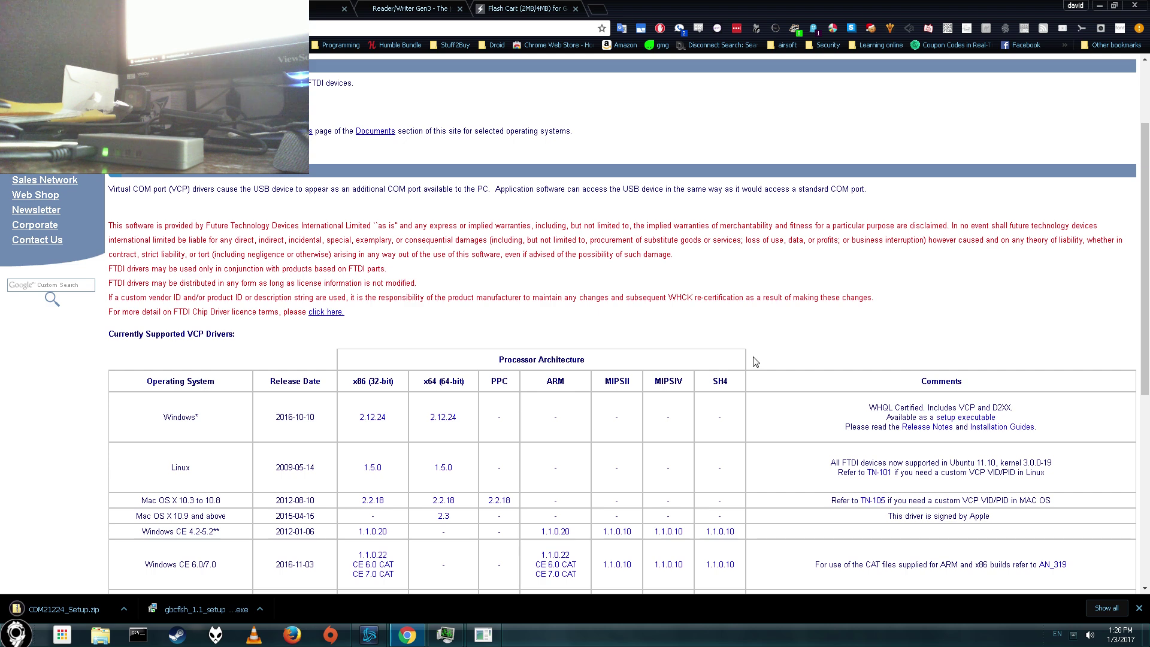
Step: Run CDM21224_Setup.exe from the zip, accept the license and install the FTDI drivers
left_click(94, 611)
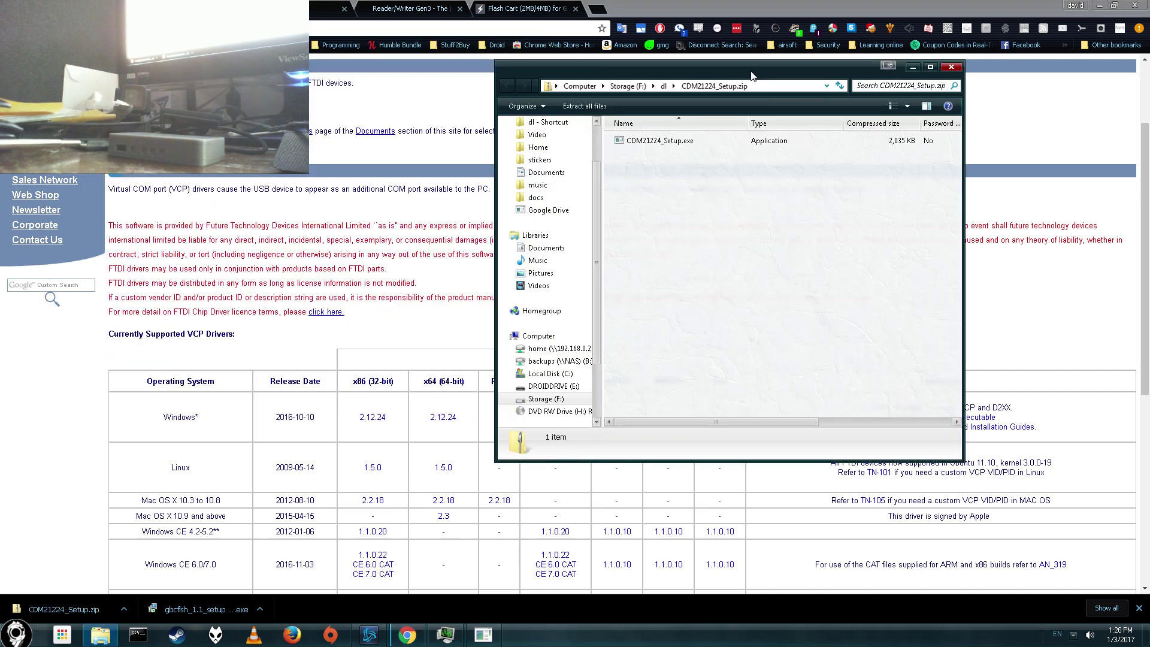
double_click(658, 122)
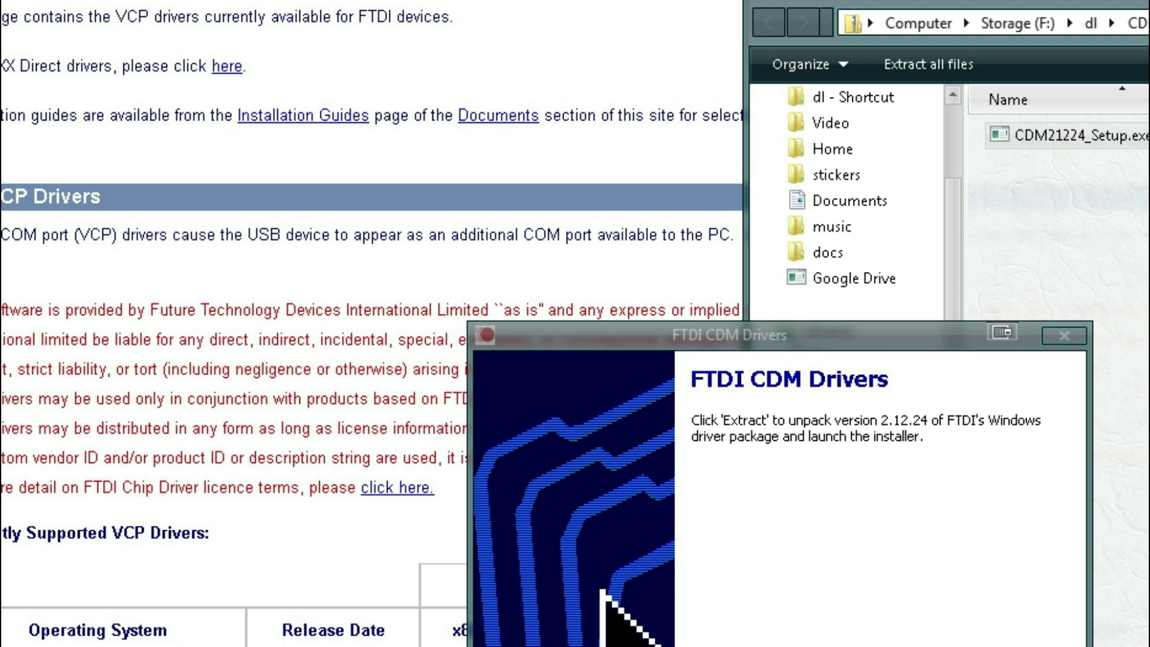
key("Return")
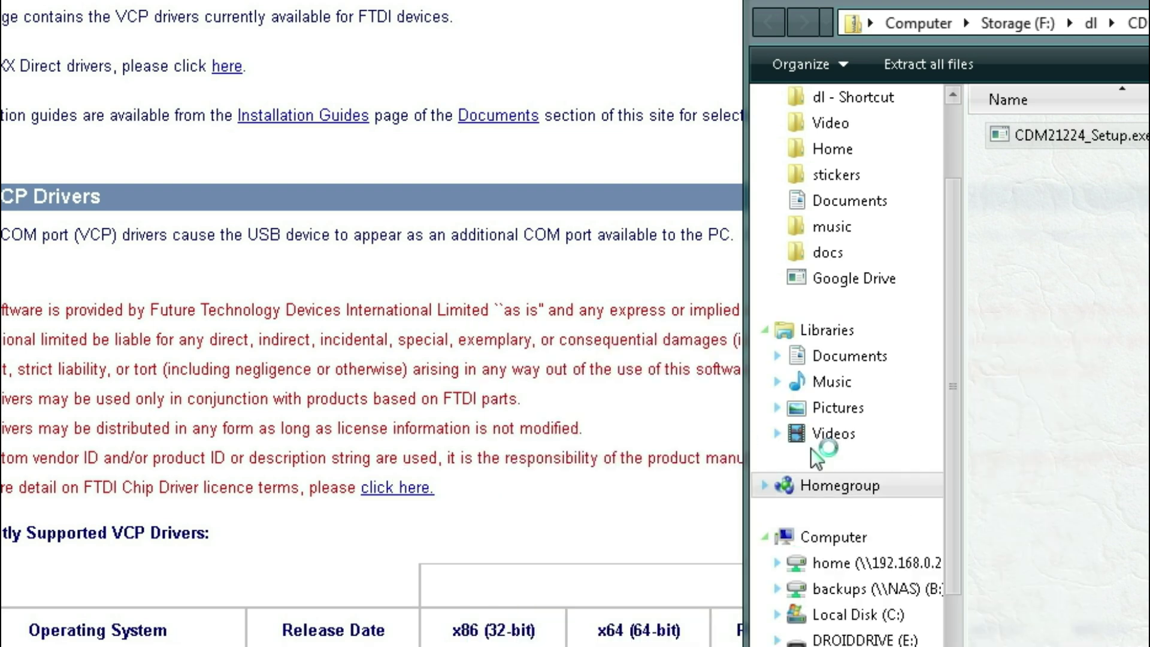
left_click(390, 443)
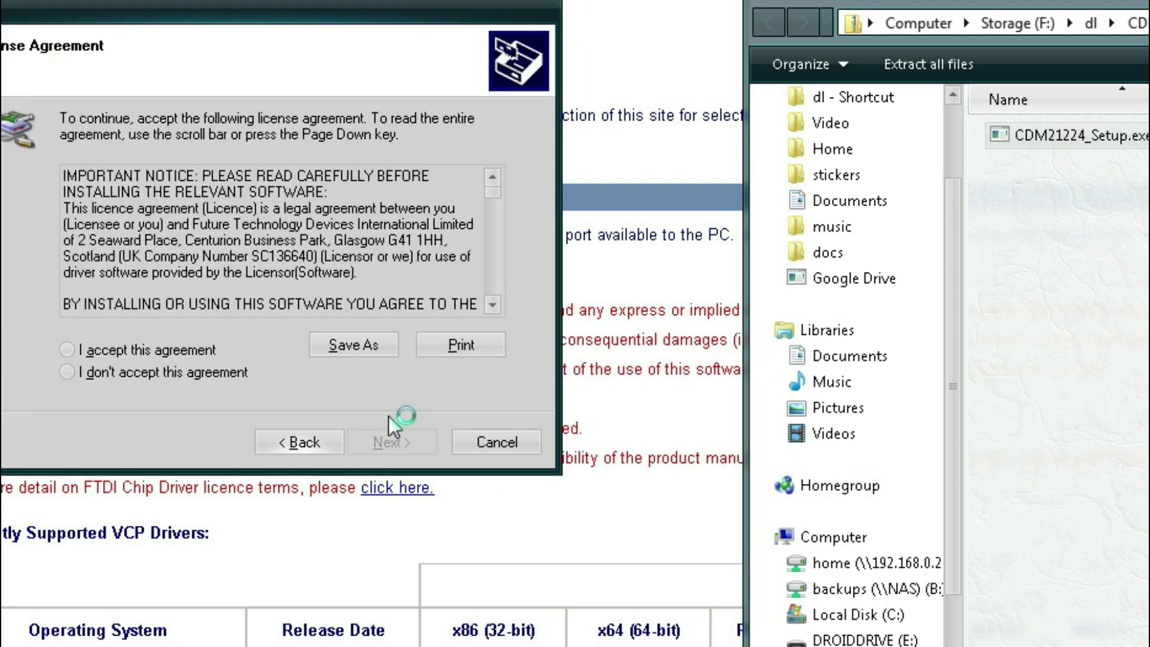
left_click(88, 350)
left_click(400, 443)
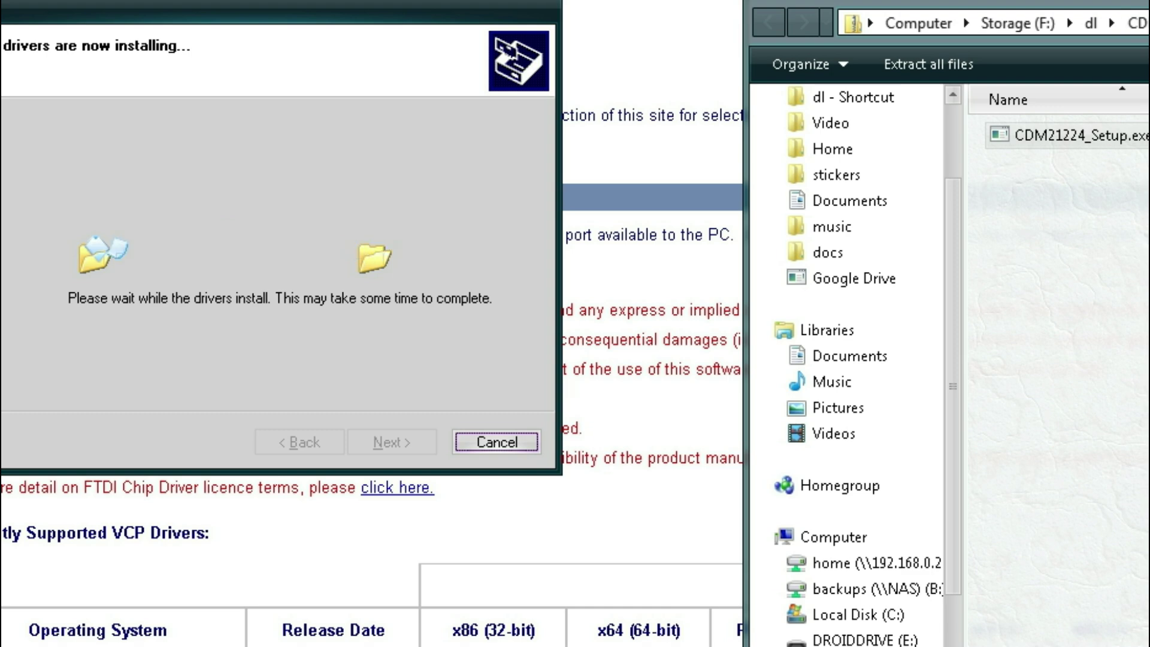
Step: Close the finished driver wizard and the CDM21224_Setup.zip window
left_click_drag(1147, 2, 1054, 177)
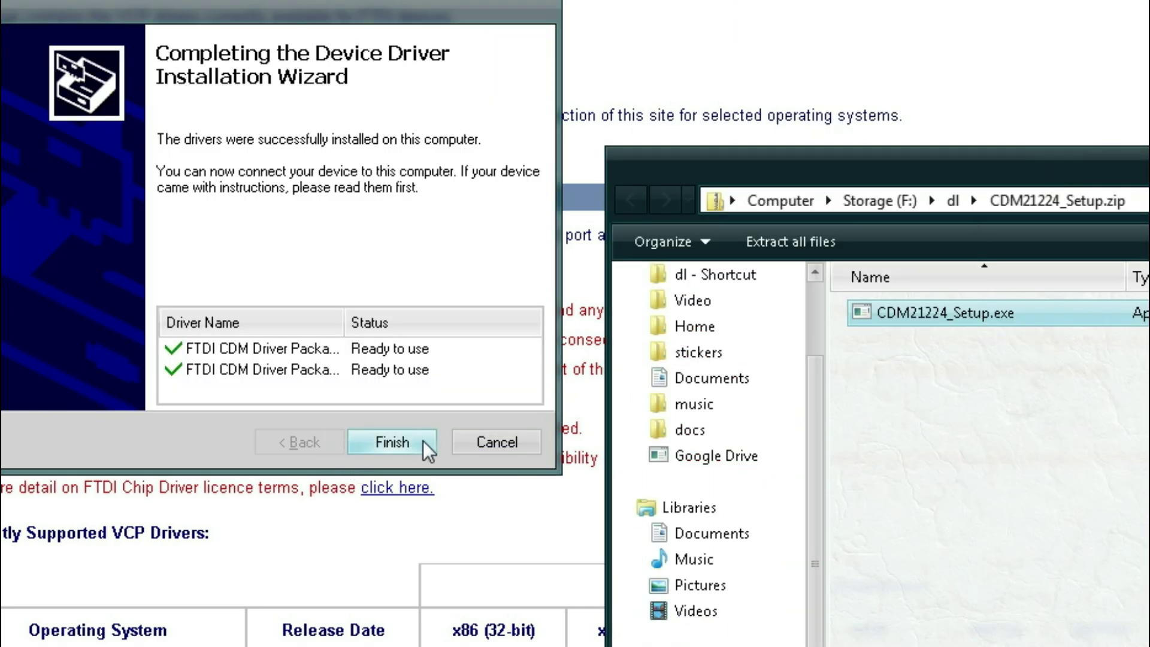
left_click(398, 450)
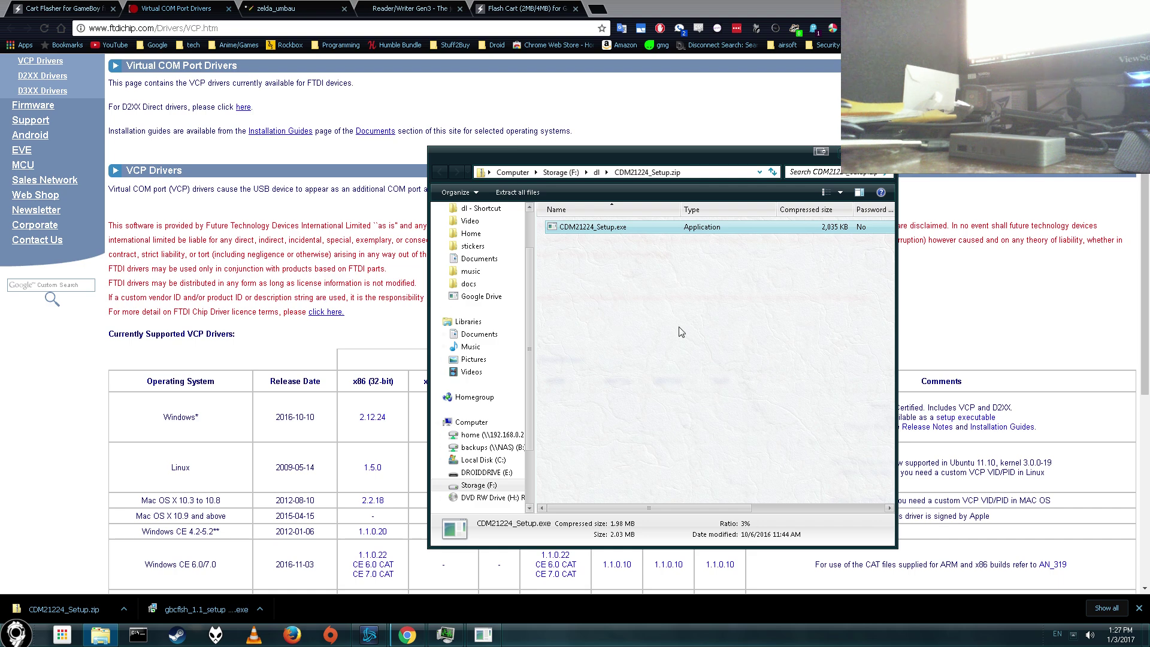
key("alt+F4")
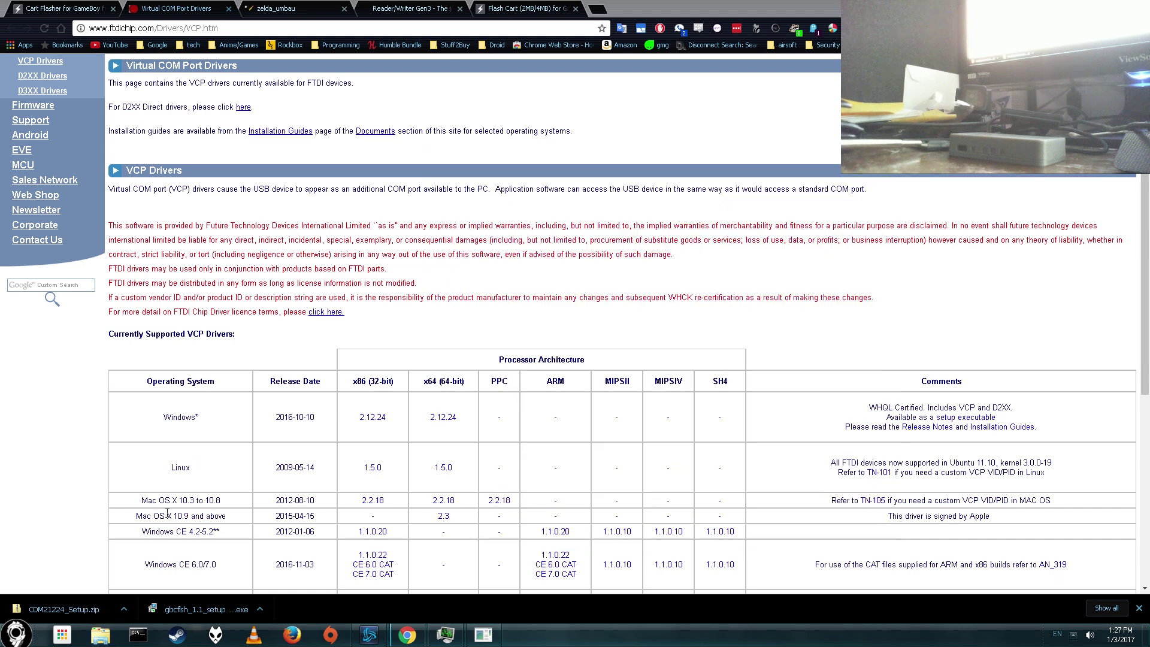
Step: Install GB Cart Flasher 1.1 from gbcflsh_1.1_setup.exe with a desktop icon, then launch it
left_click(204, 611)
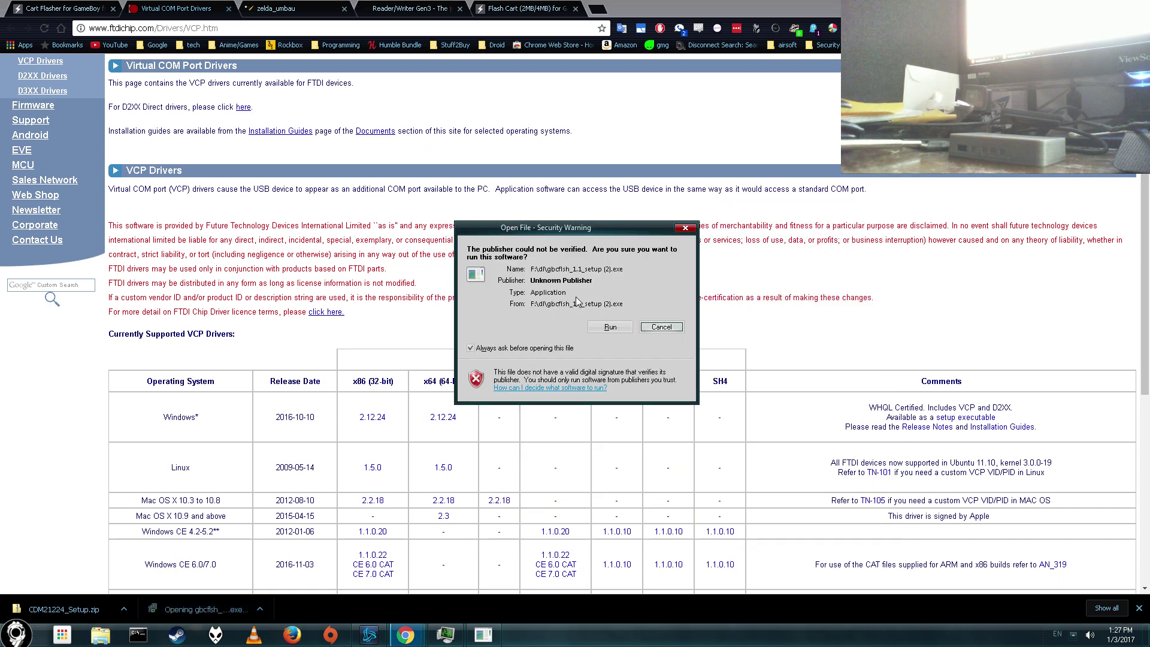
left_click(604, 329)
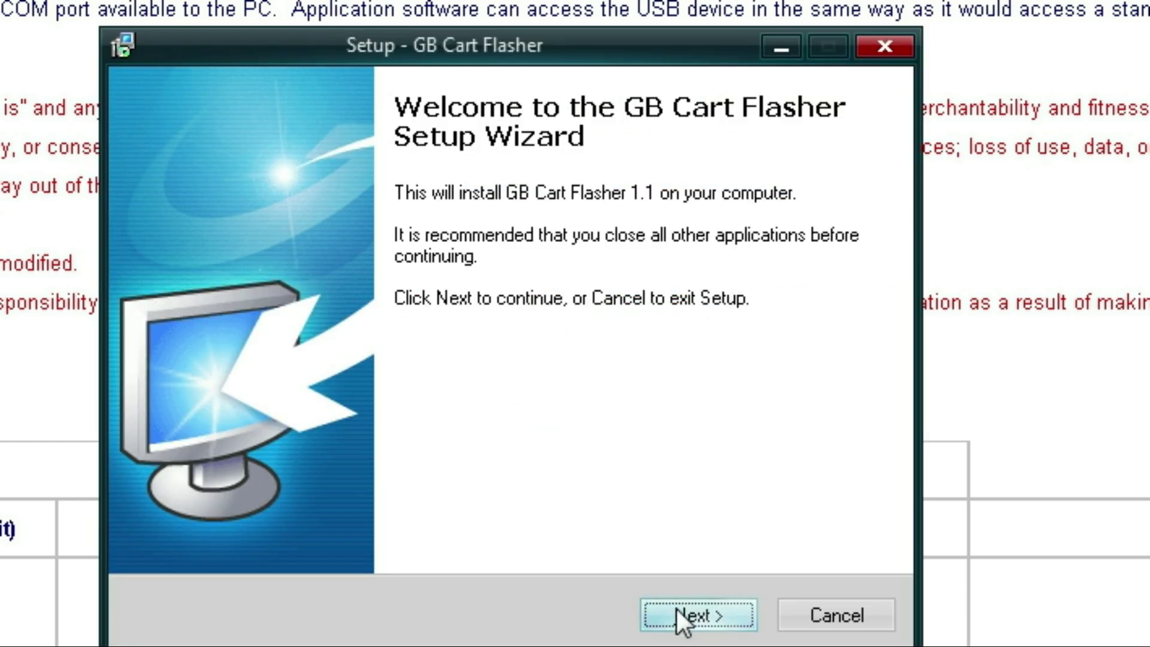
left_click(677, 609)
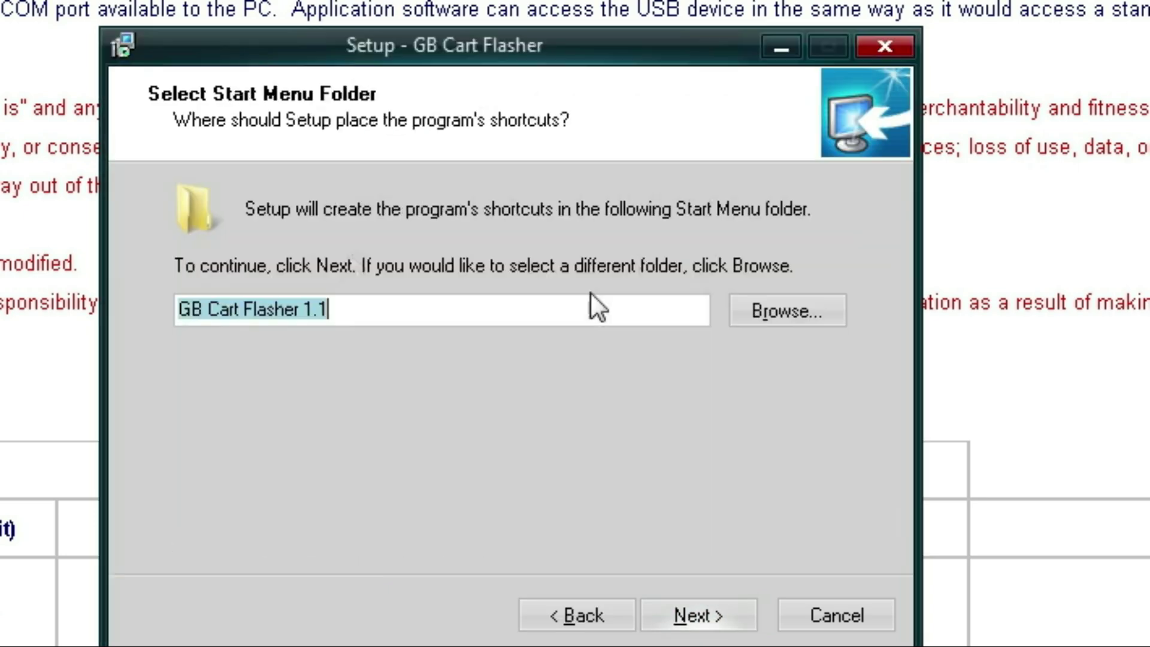
left_click(677, 615)
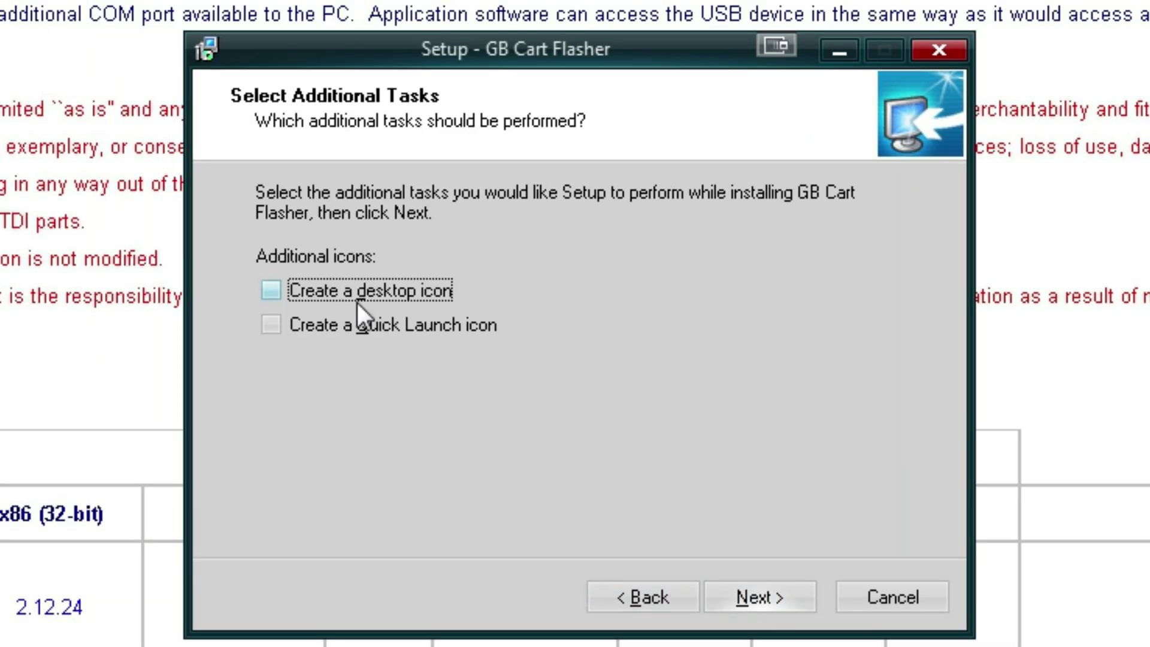
left_click(357, 302)
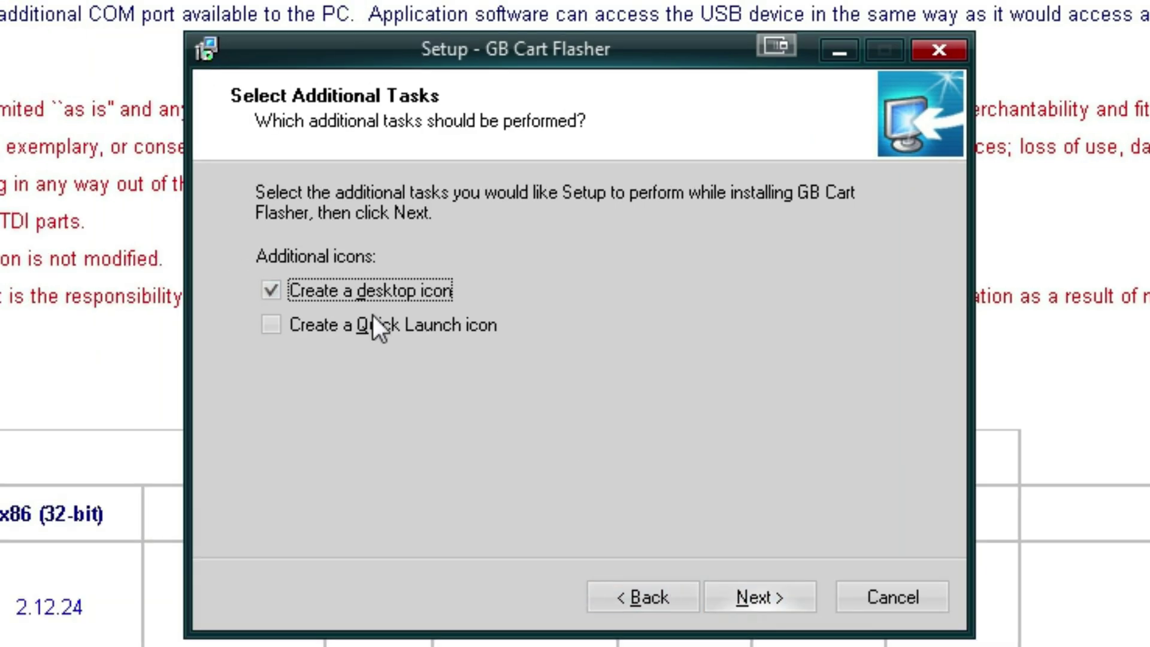
left_click(743, 593)
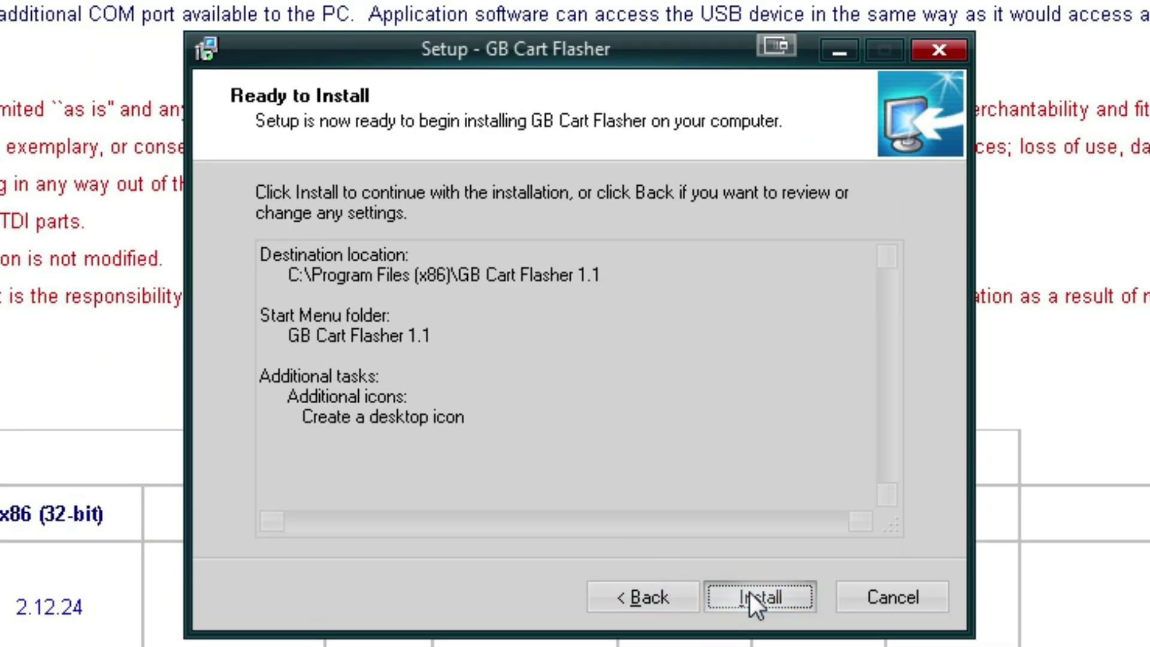
left_click(749, 593)
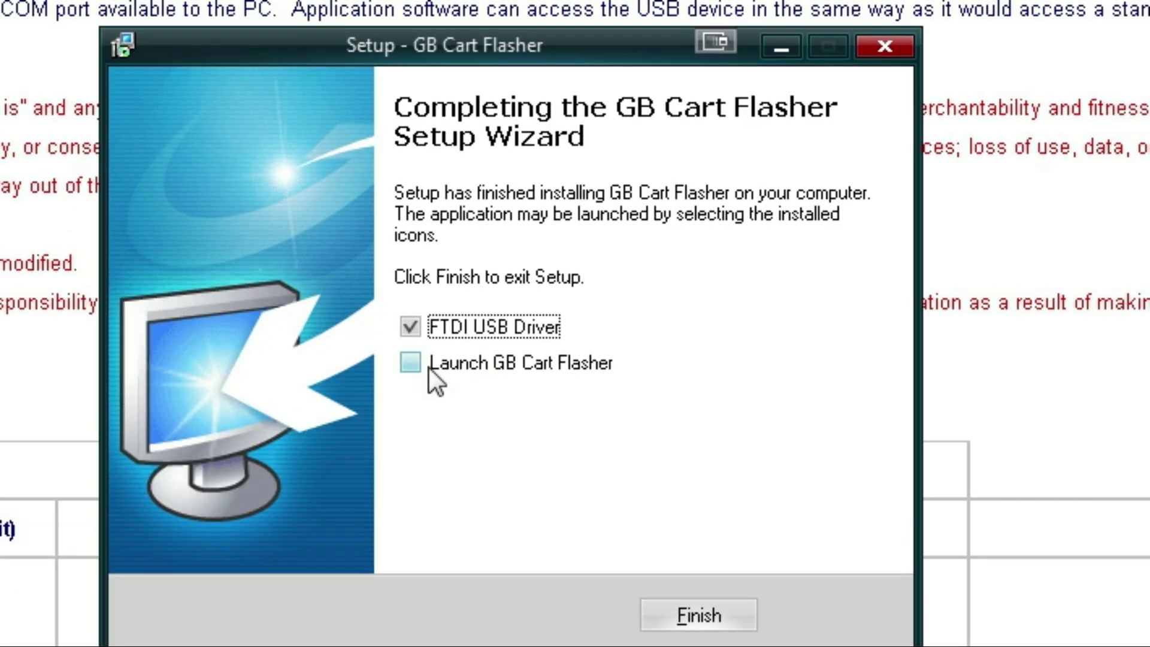
left_click(542, 362)
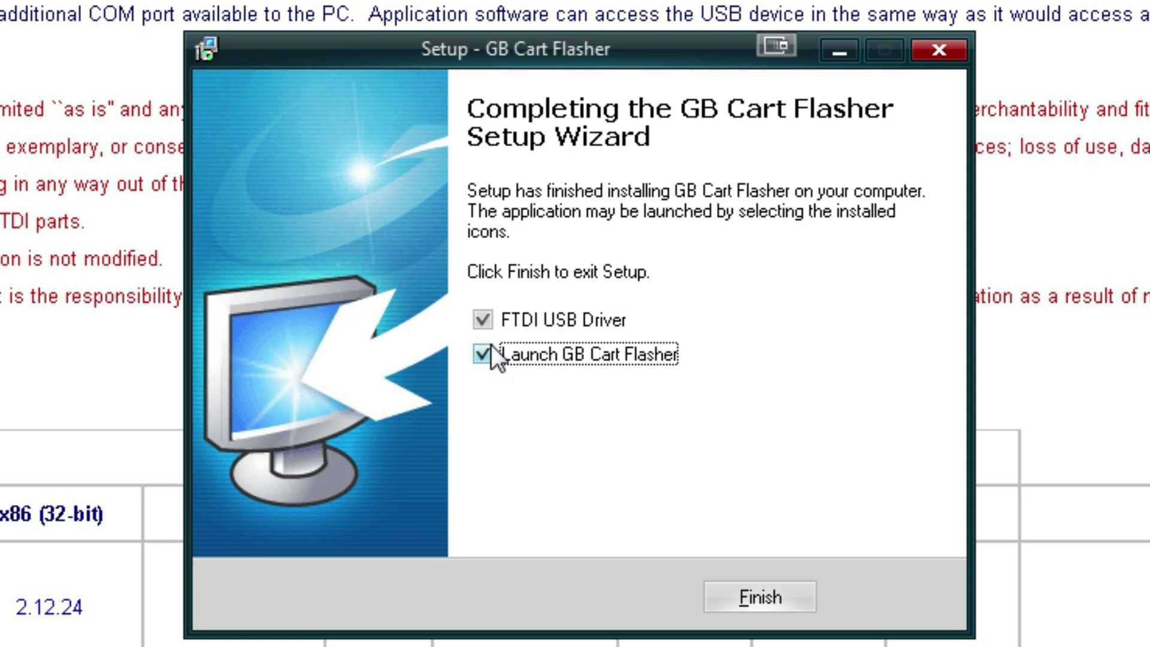
key("Return")
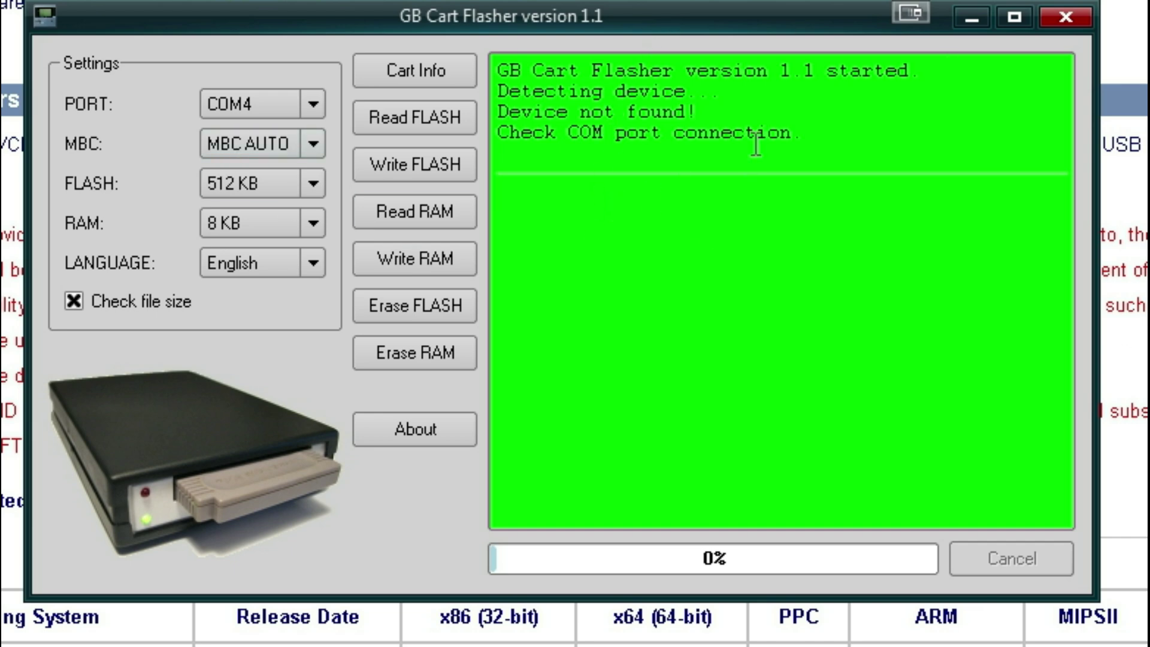
Step: Switch the flasher's PORT from COM4 to USB, then bring the gb_backup folder forward
left_click(275, 95)
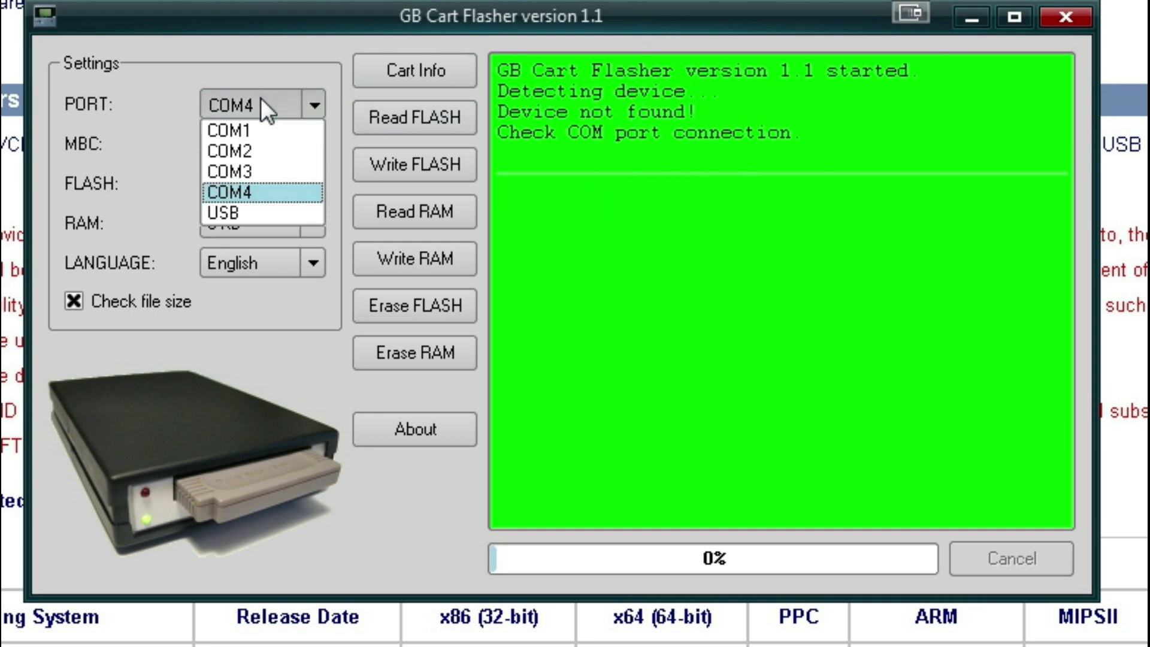
left_click(246, 211)
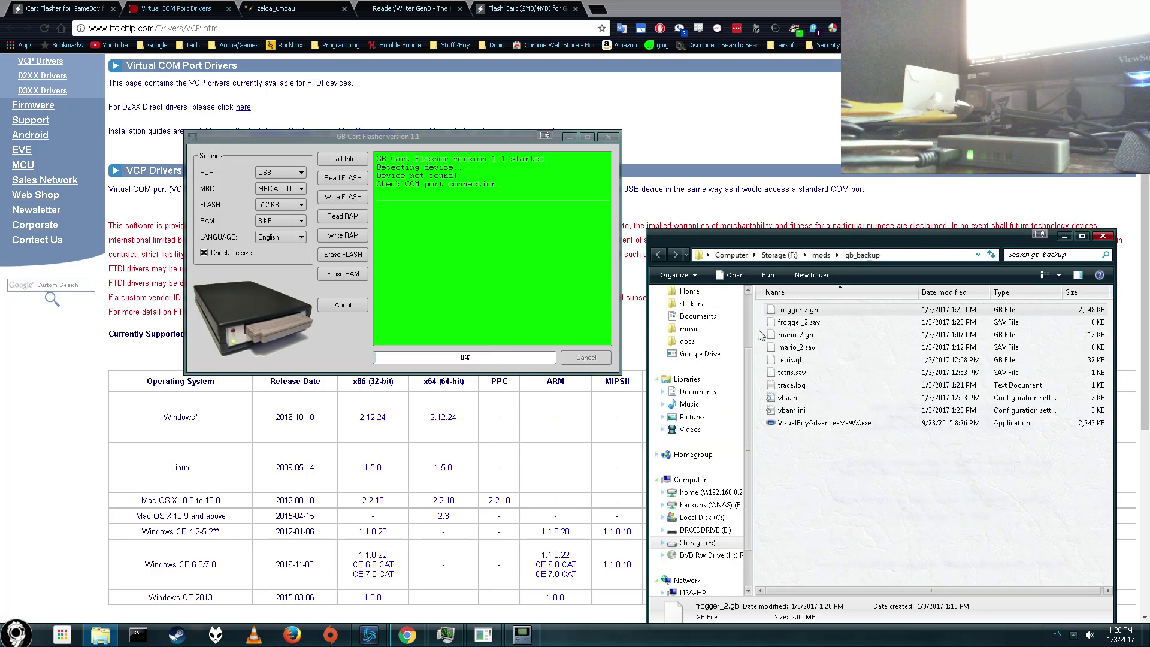
left_click(787, 312)
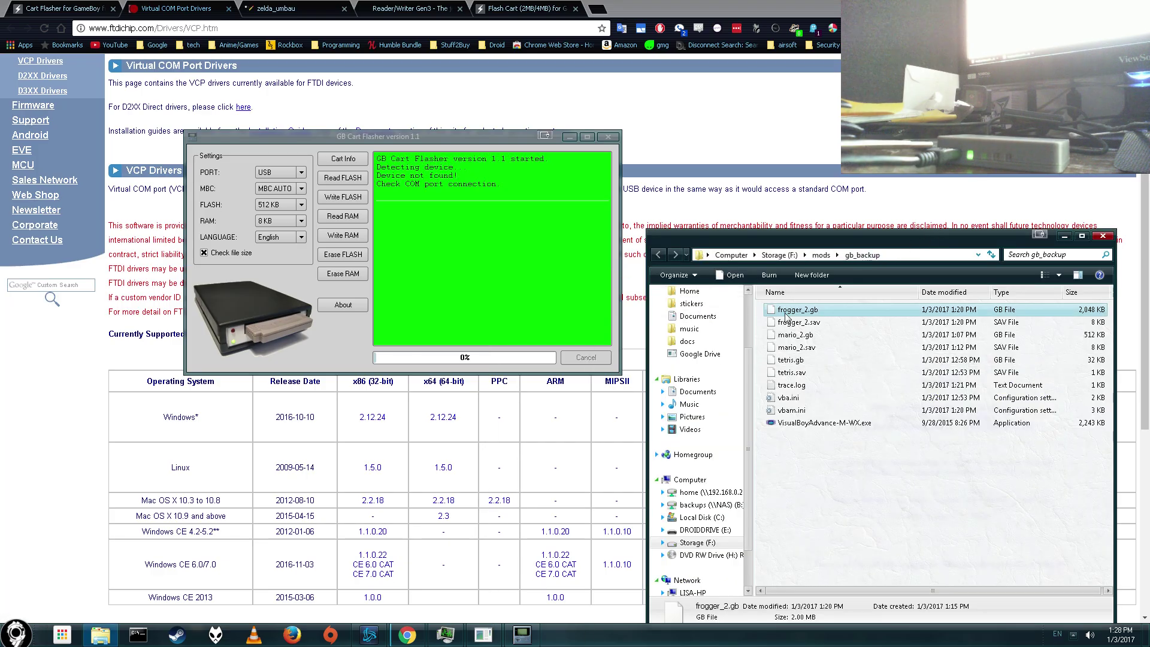
Step: Show the gb_backup path F:\mods\gb_backup as text and bring up its copy options
left_click(903, 256)
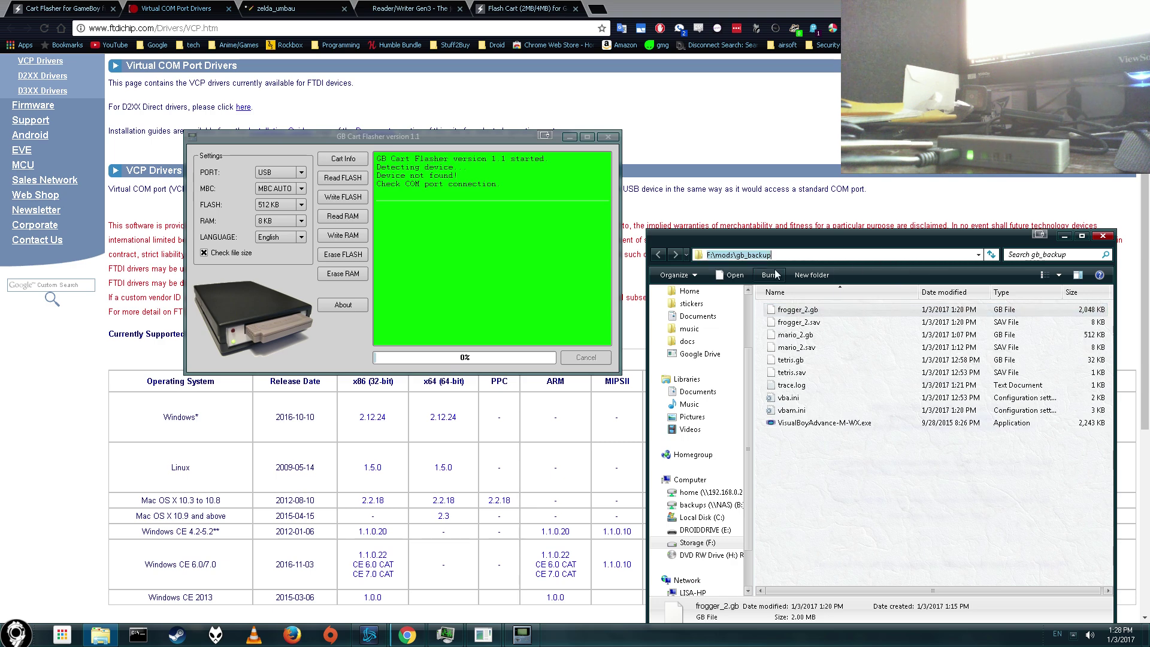
right_click(726, 251)
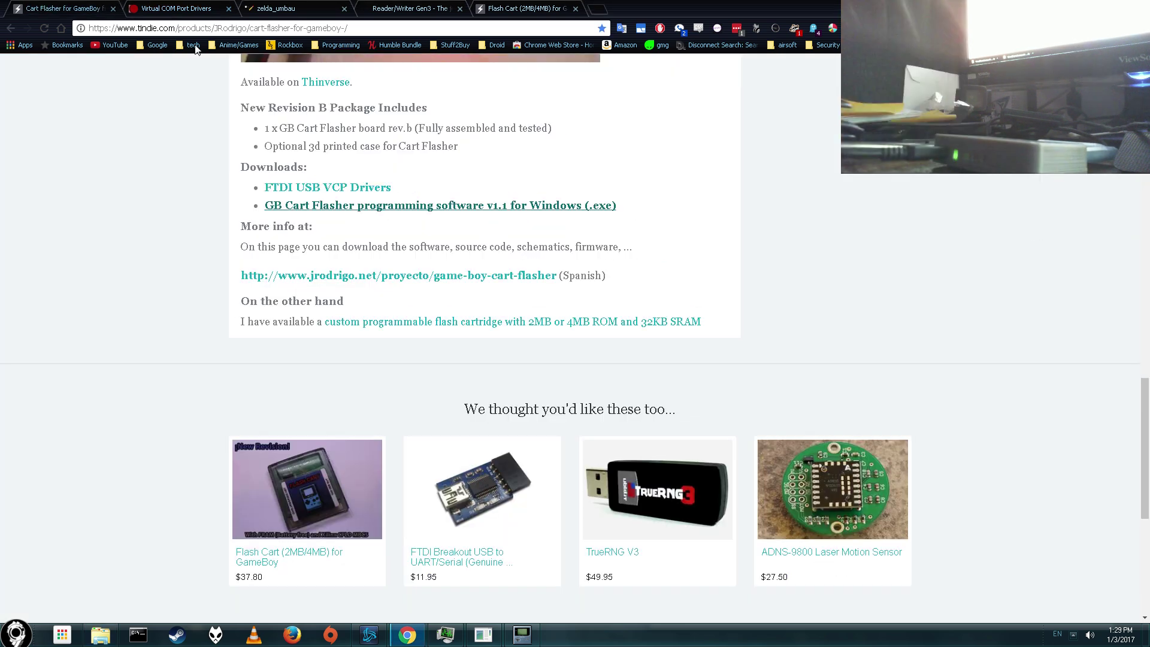
Step: Browse the Cart Flasher listing's description and photos, including the flasher in its case
scroll(595, 187, "up", 15)
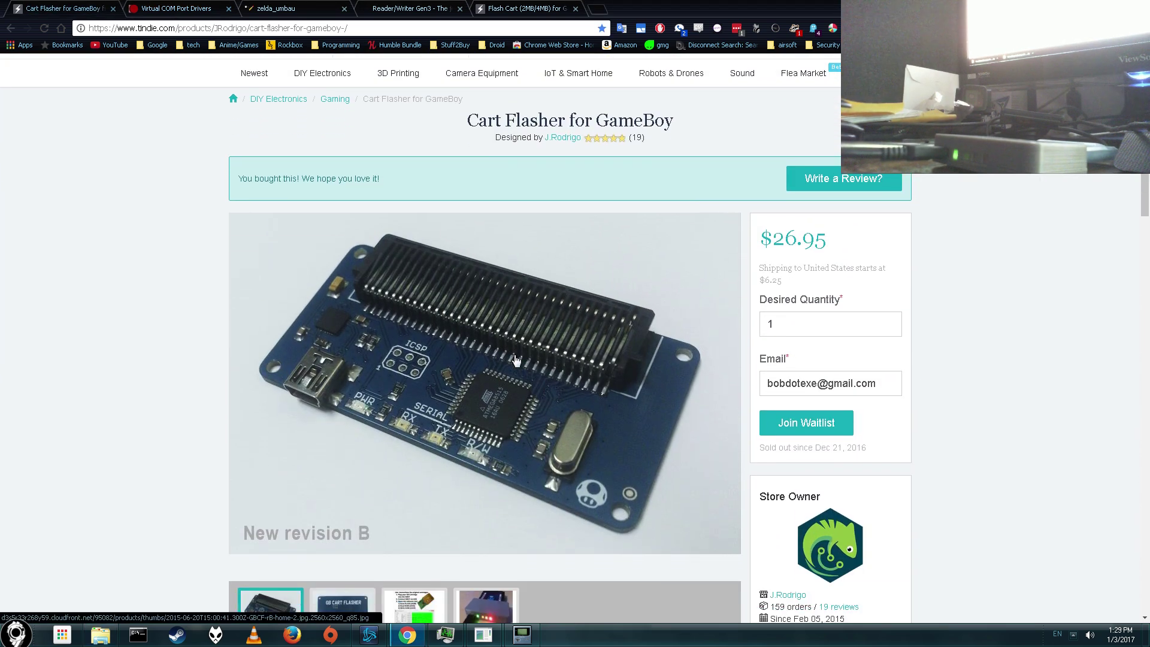
scroll(515, 360, "down", 3)
left_click(485, 455)
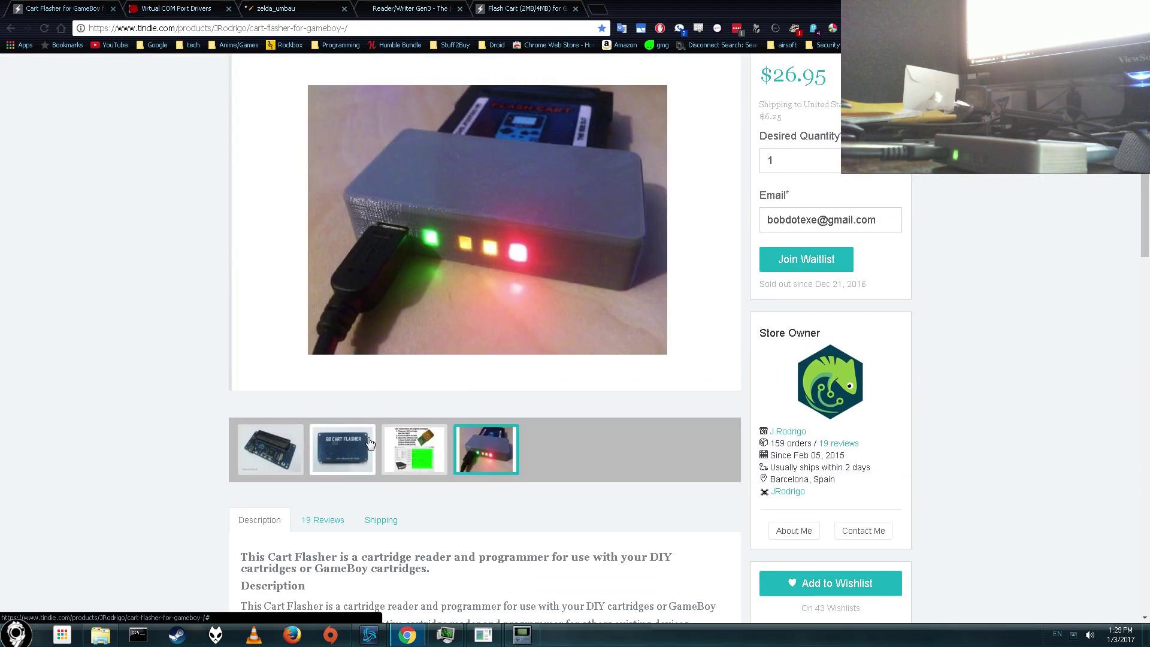
scroll(460, 413, "up", 2)
scroll(521, 303, "down", 4)
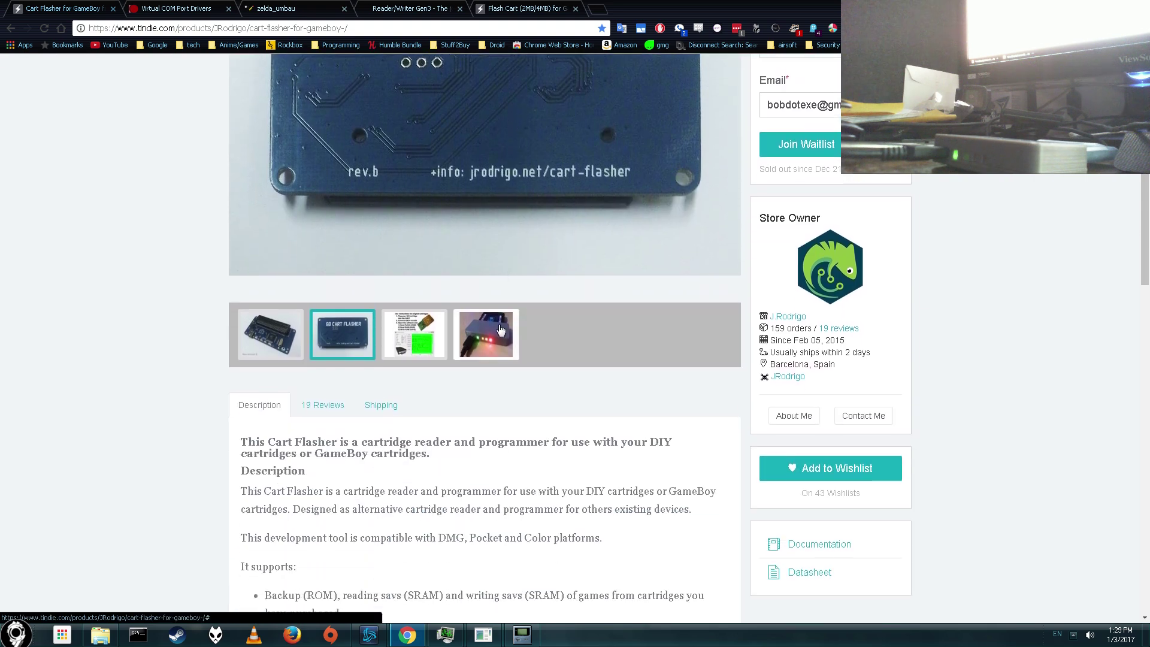
scroll(495, 327, "down", 8)
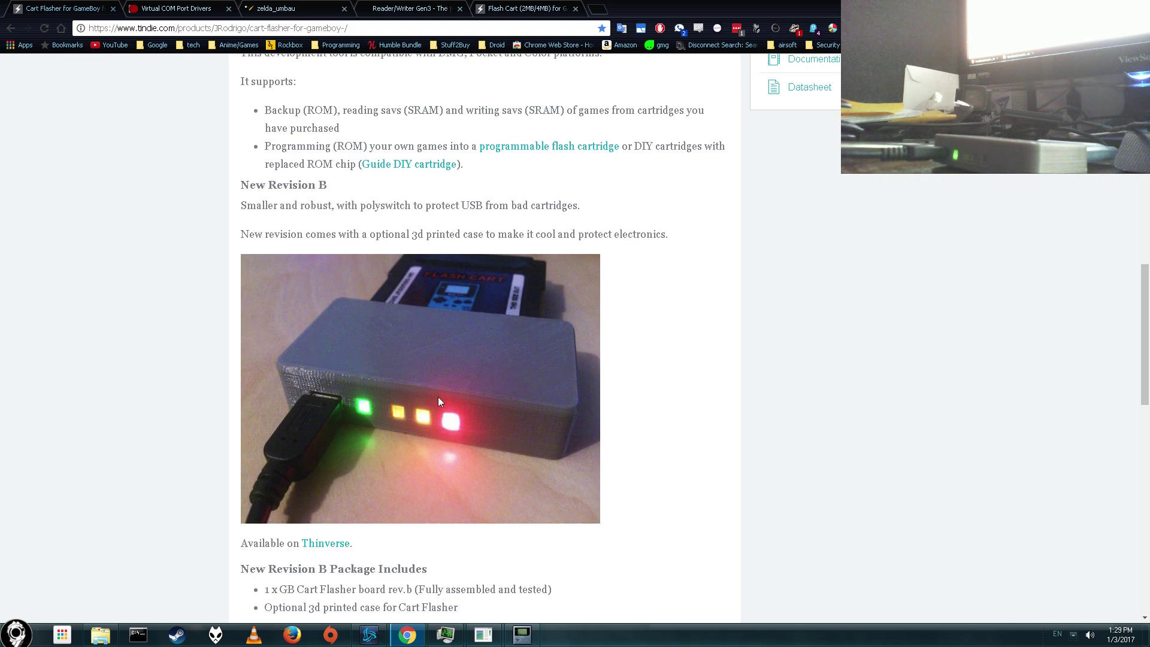
scroll(440, 401, "up", 10)
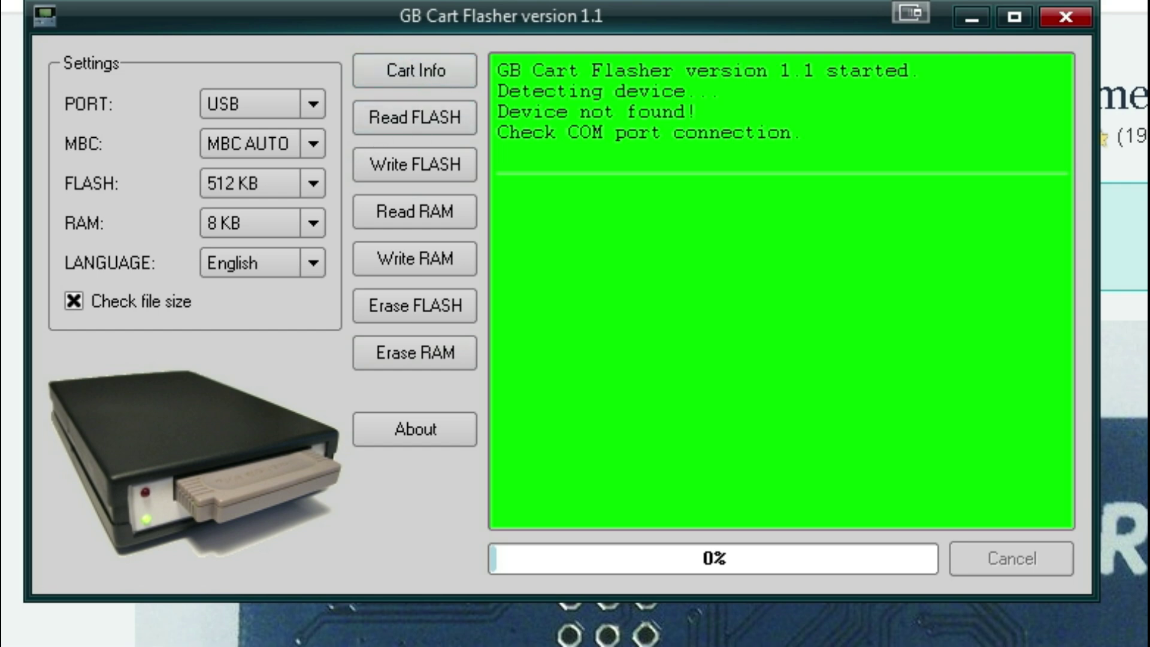
Step: Read the inserted cartridge: PM CRYSTAL BYTE, ROM+MBC3+TIMER+RAM+BAT, 2MB ROM, 32KB RAM
left_click(401, 76)
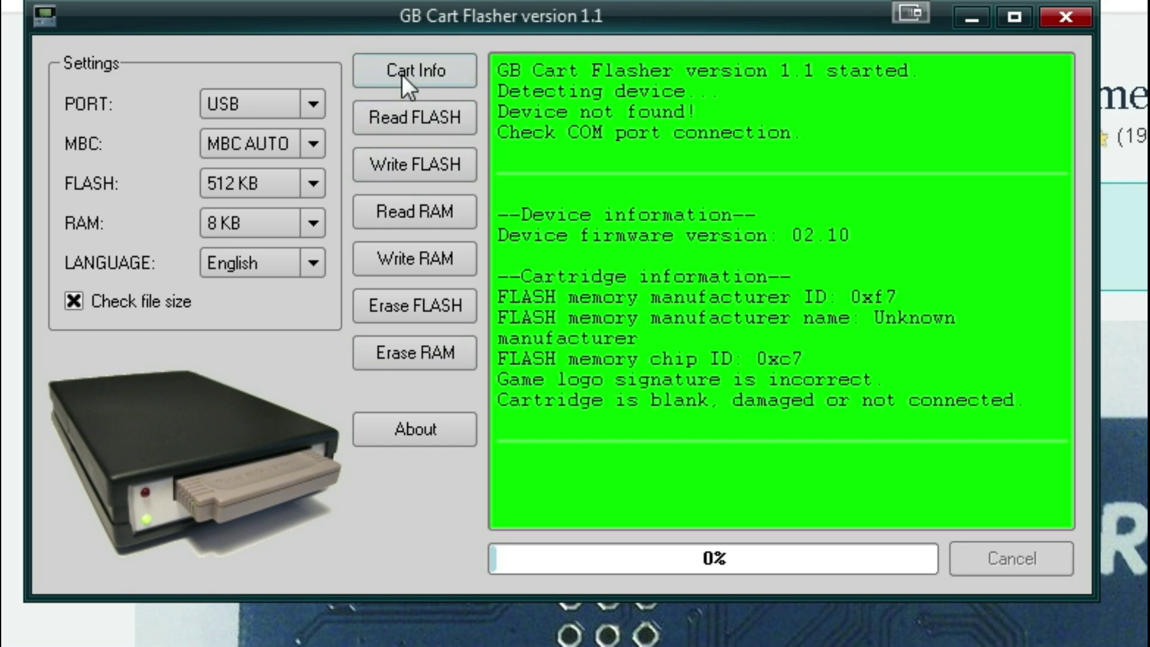
left_click_drag(646, 13, 442, 65)
left_click_drag(328, 451, 784, 450)
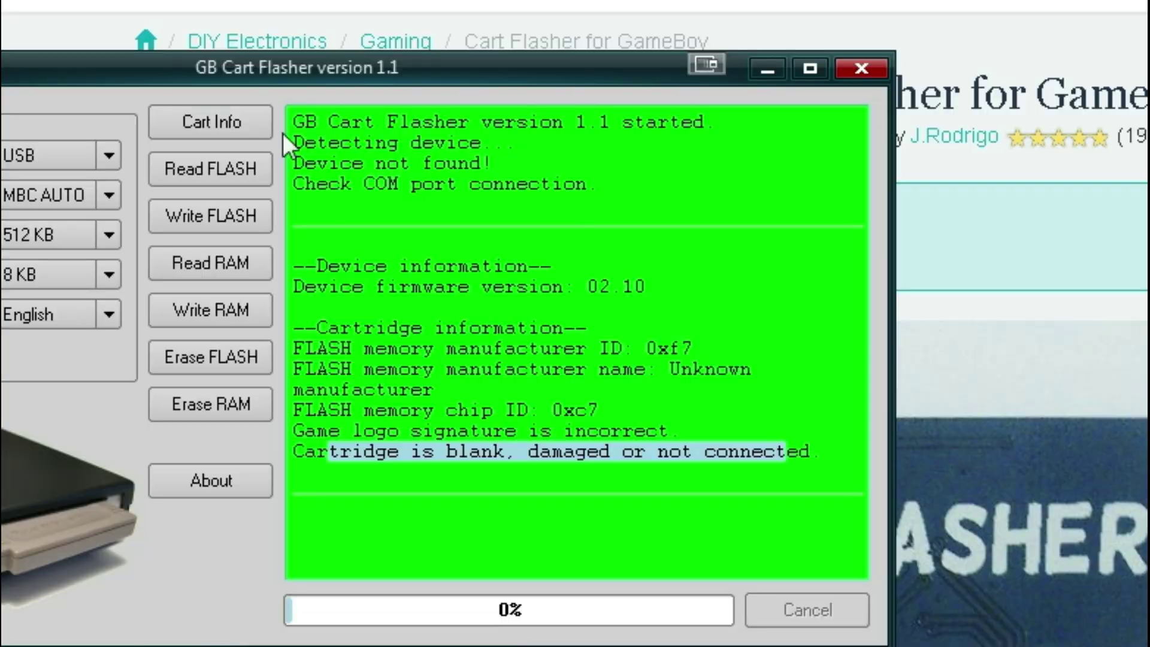
left_click(236, 121)
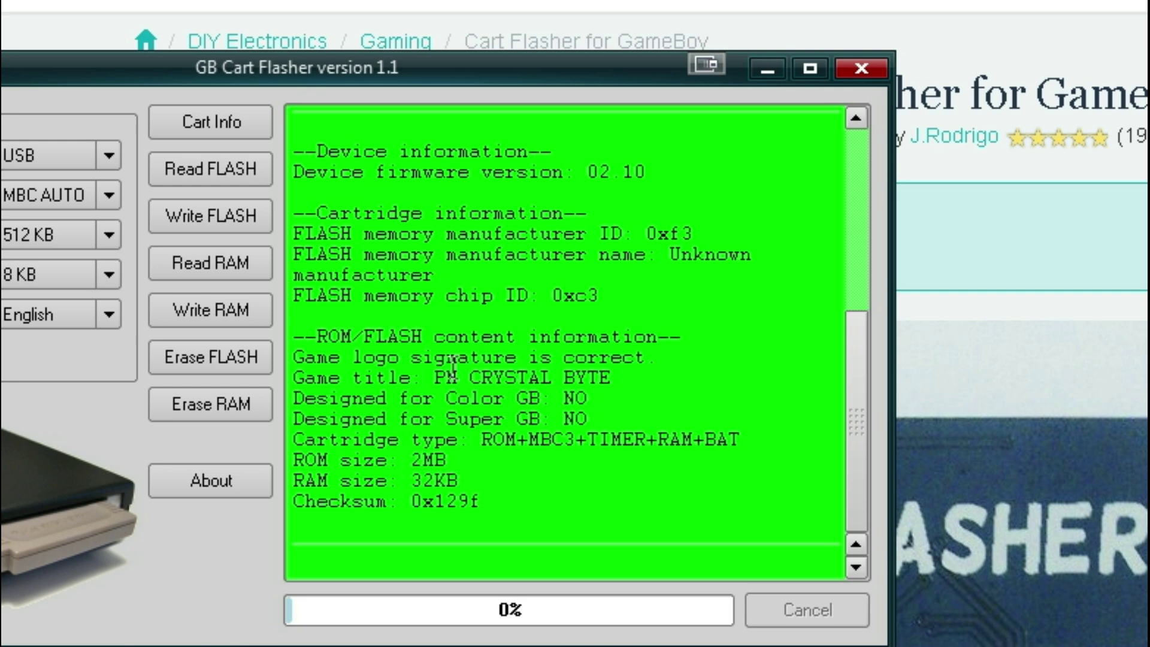
Step: Highlight the PM CRYSTAL title, TIMER and 2MB ROM in the log, then set FLASH to 2048 KB
left_click_drag(423, 377, 533, 381)
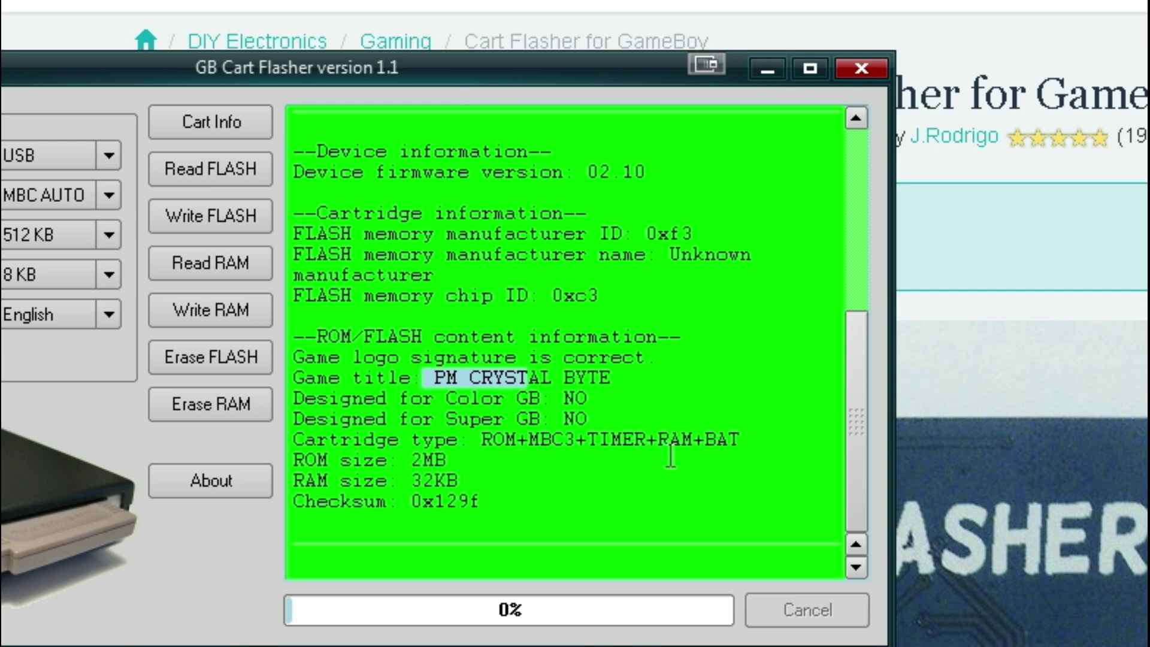
left_click_drag(575, 439, 645, 441)
left_click_drag(352, 357, 610, 358)
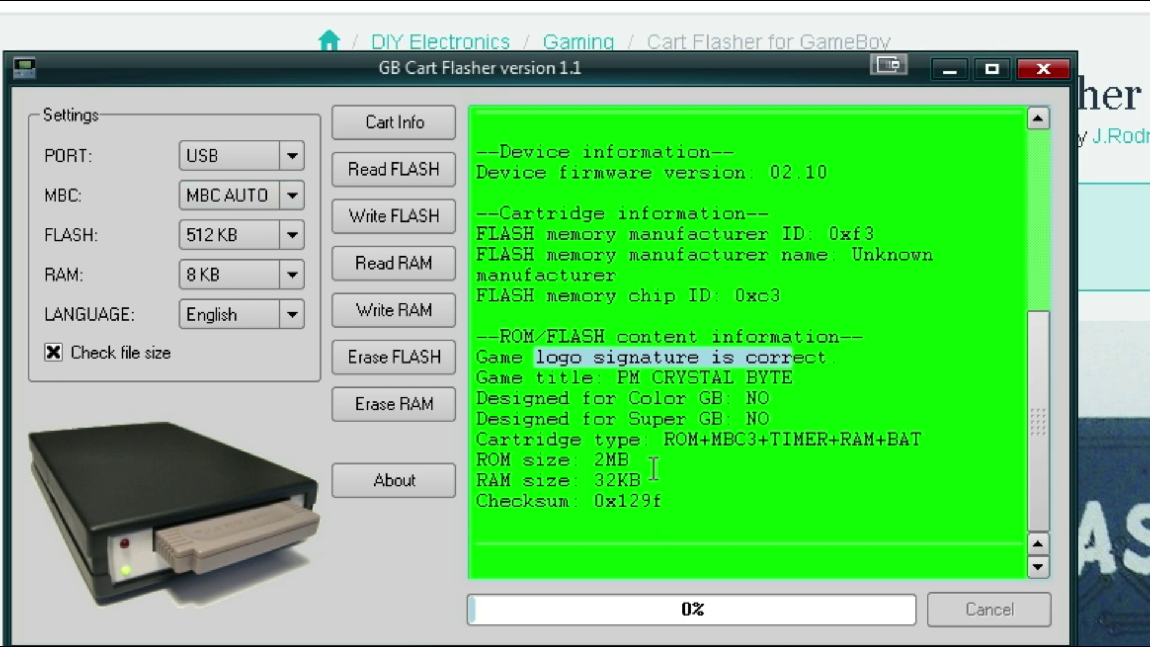
mouse_move(654, 467)
left_mouse_down()
mouse_move(480, 442)
mouse_move(592, 463)
left_mouse_up()
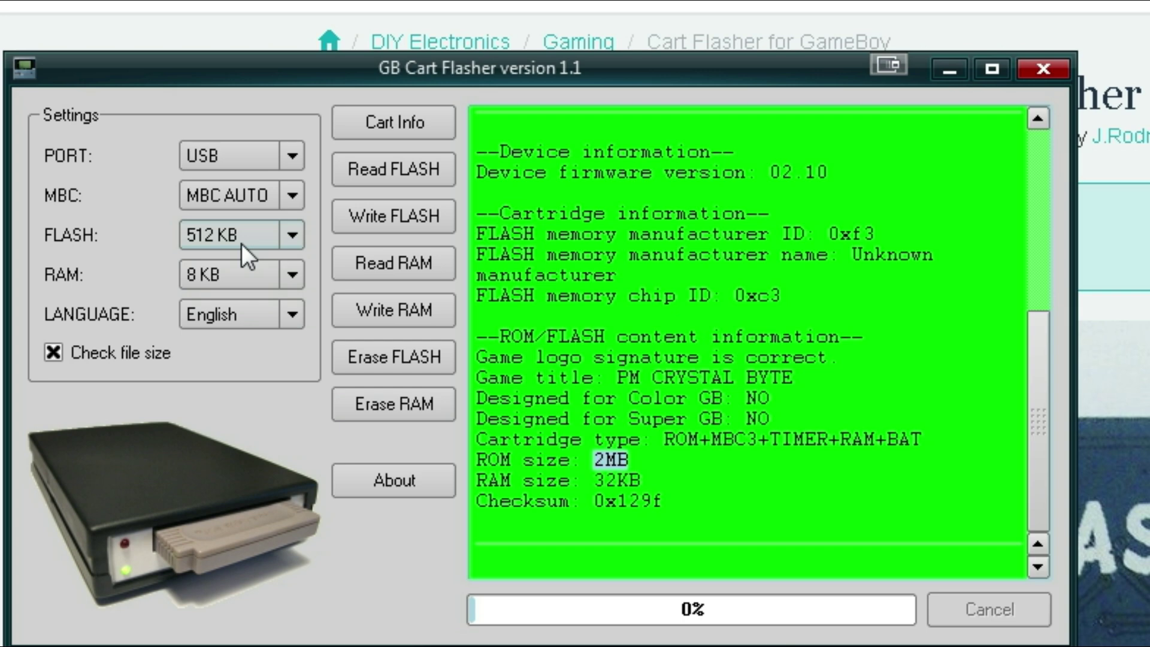
left_click(260, 230)
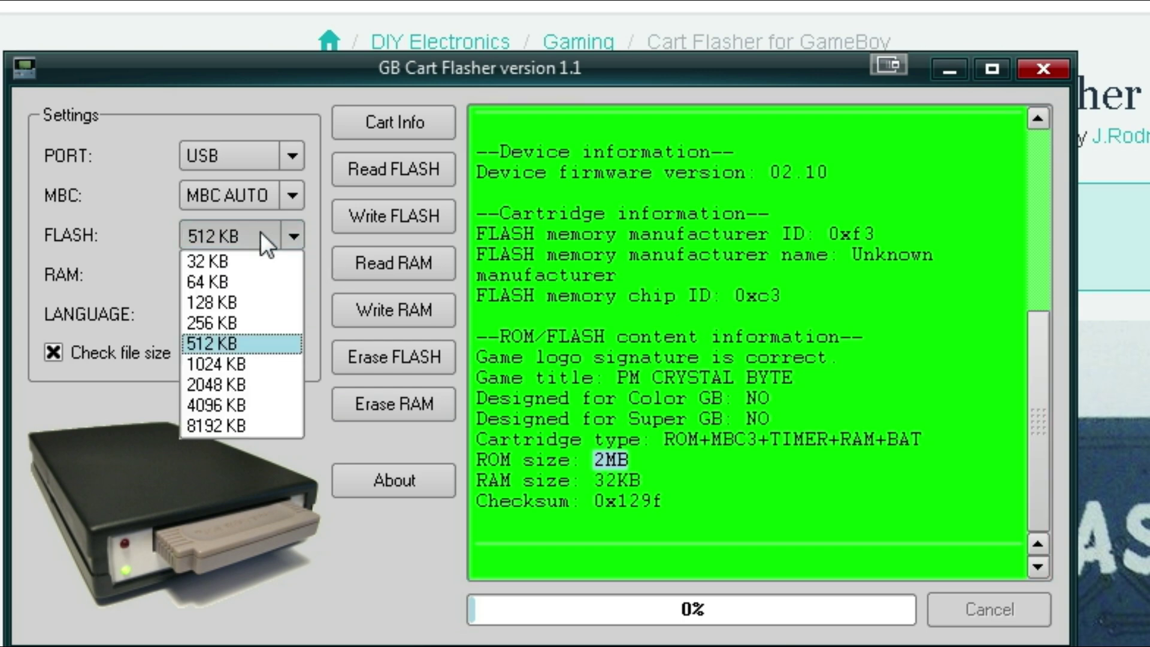
left_click(209, 387)
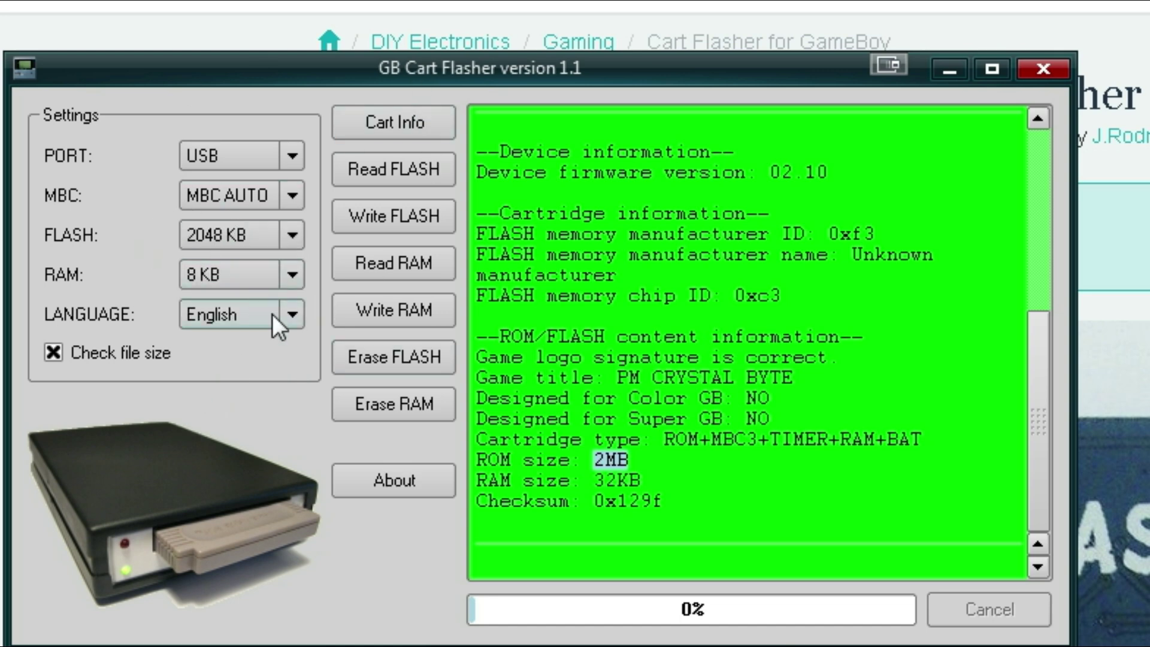
Step: Dump the cartridge ROM as pkmn.gb into F:\mods\gb_backup
left_click(382, 167)
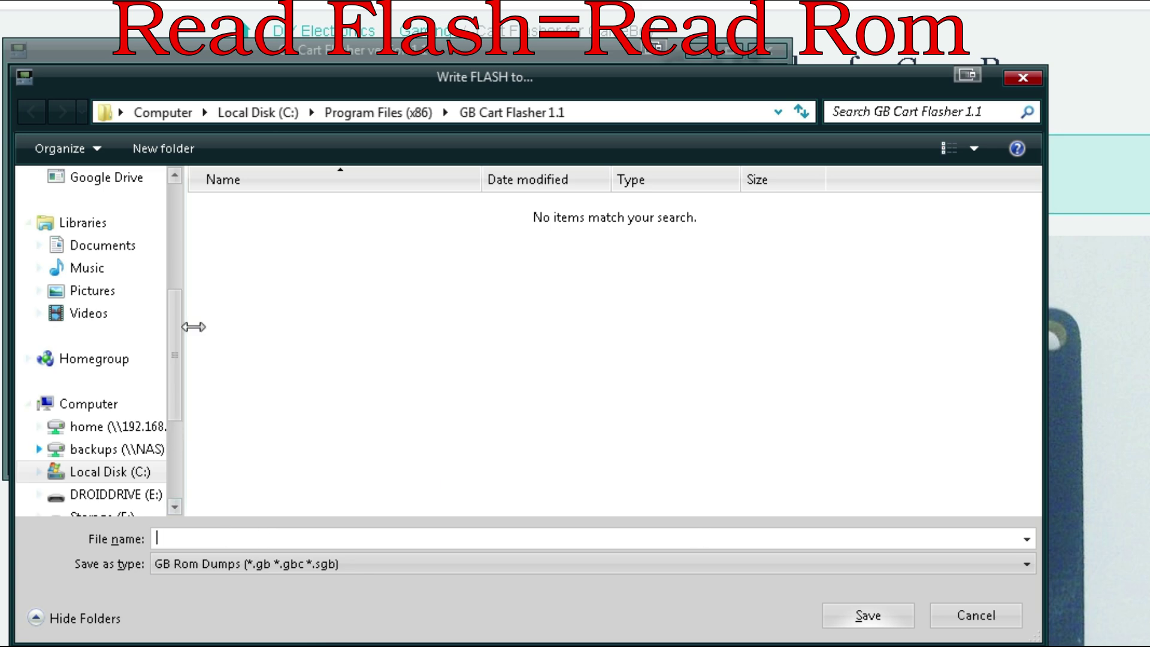
right_click(193, 536)
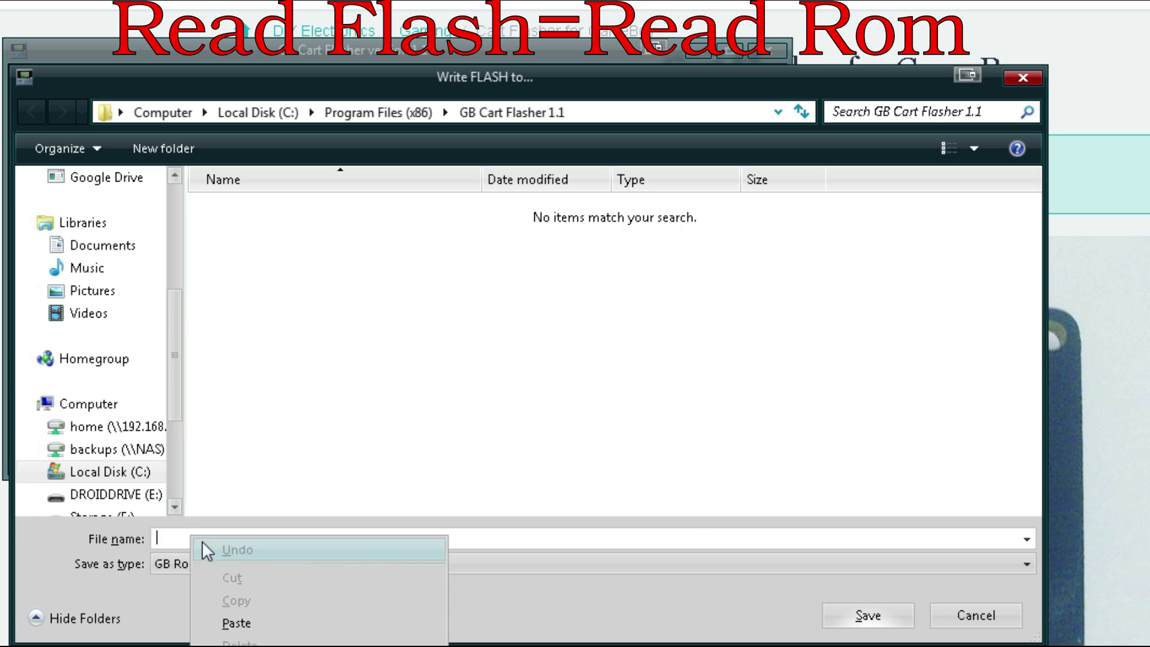
left_click(243, 620)
key("Return")
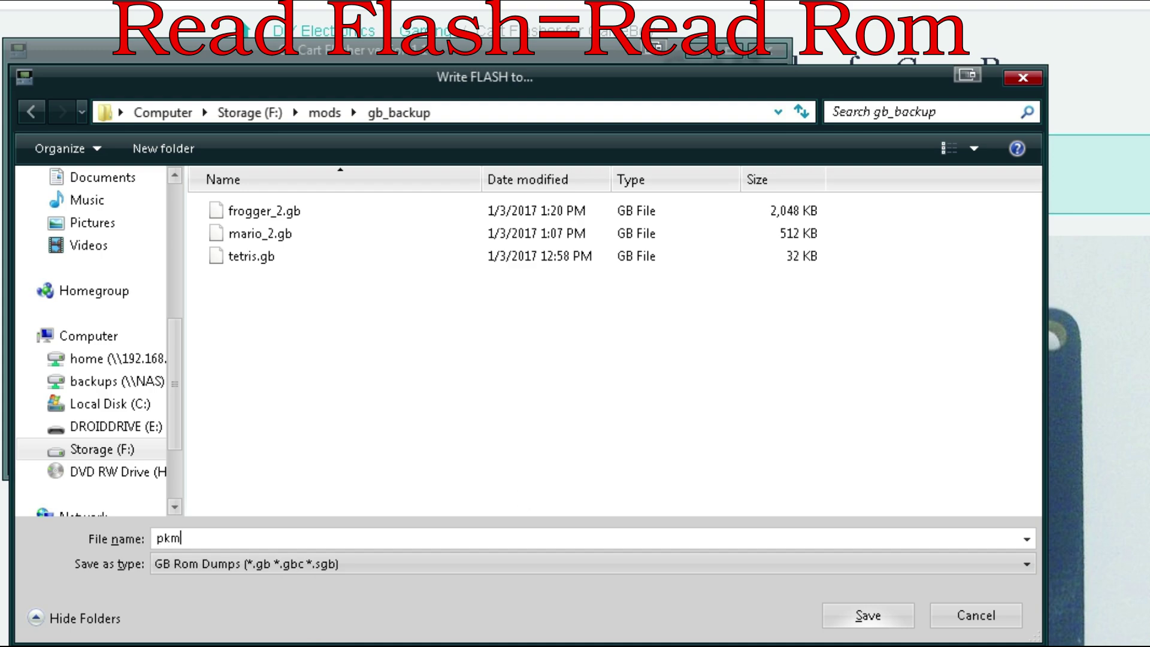
key("Return")
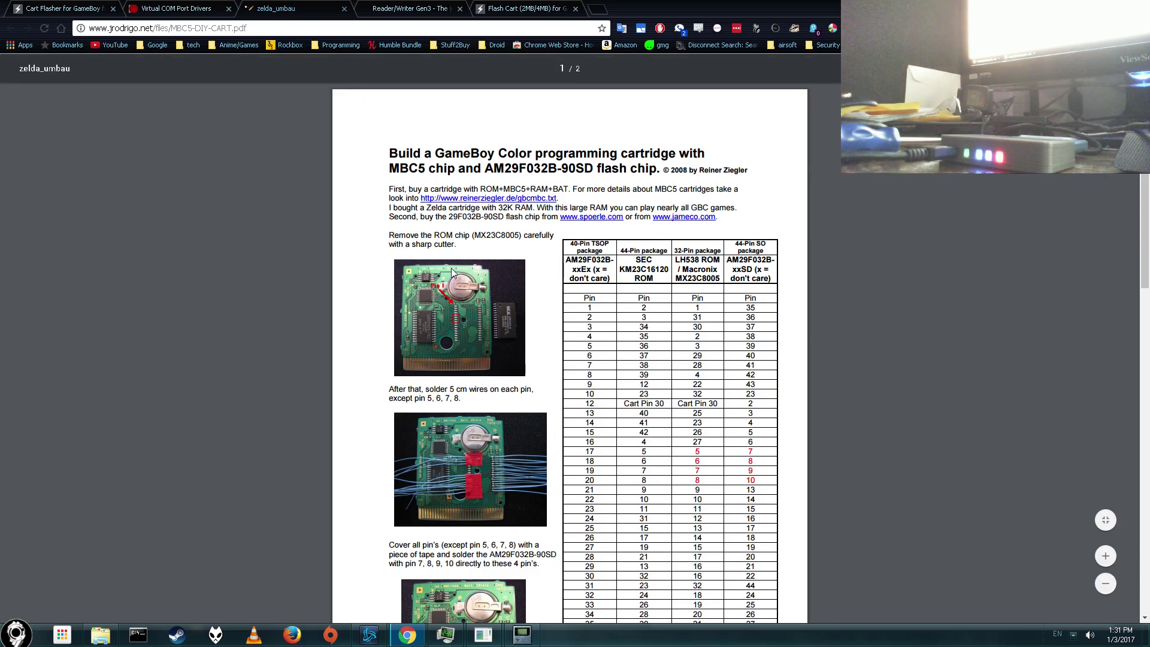
scroll(454, 286, "down", 5)
scroll(454, 287, "up", 4)
scroll(461, 277, "down", 5)
scroll(461, 277, "down", 8)
scroll(477, 243, "up", 14)
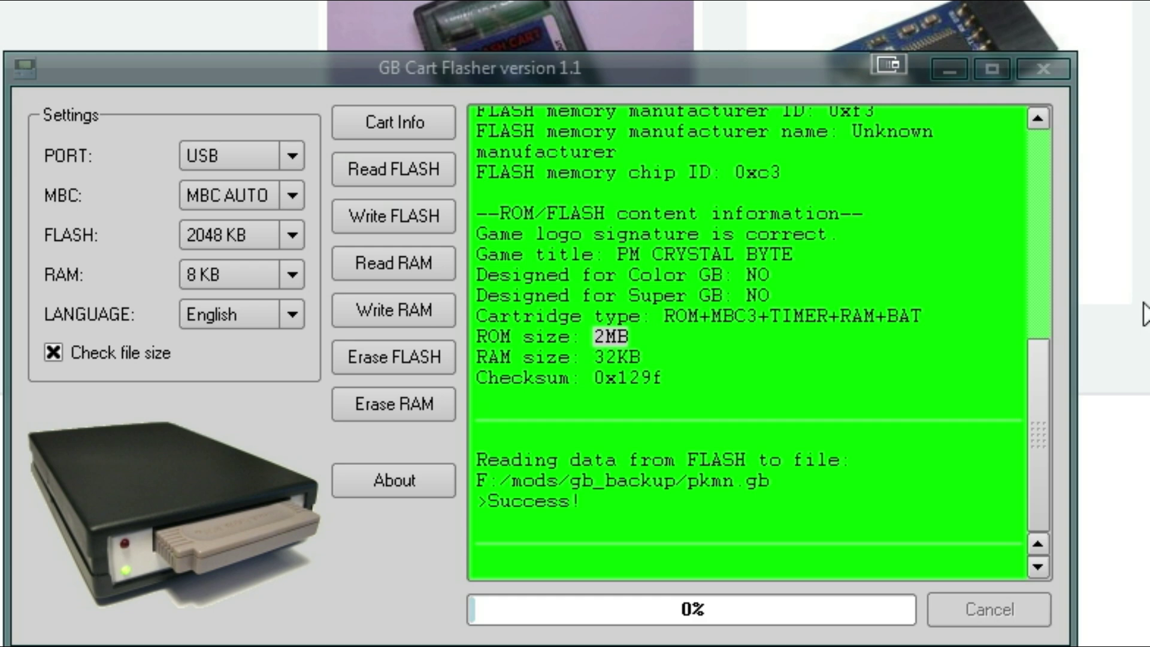
Step: Refresh the cartridge info and set the RAM size to 32 KB
left_click(409, 124)
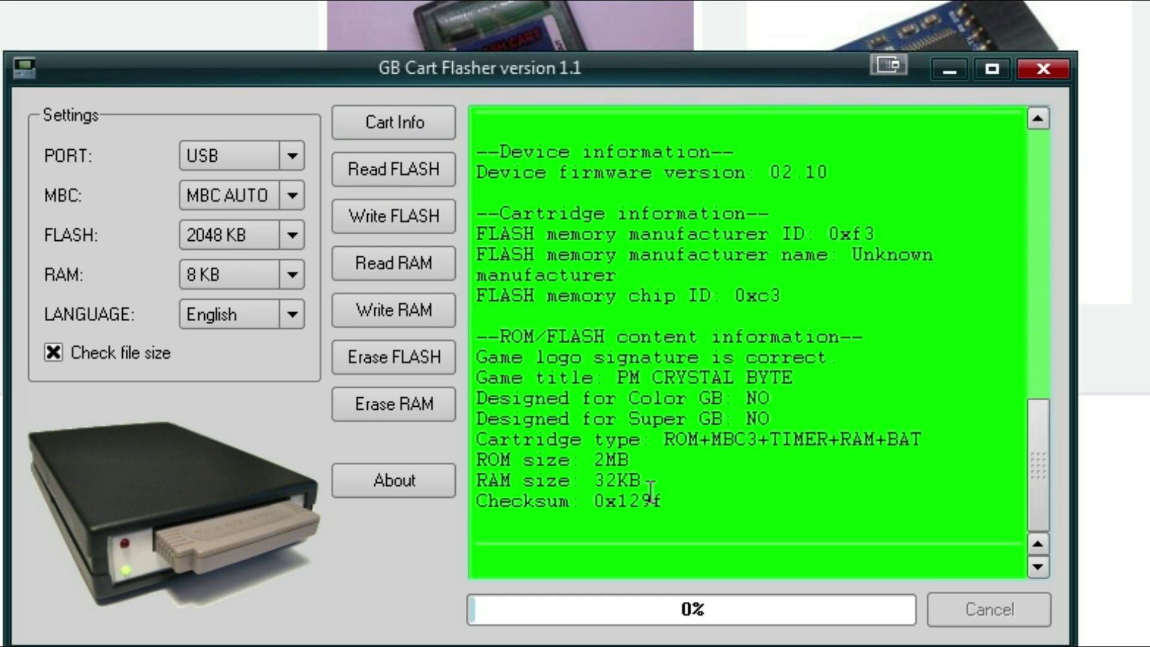
left_click_drag(477, 480, 635, 484)
left_click(262, 275)
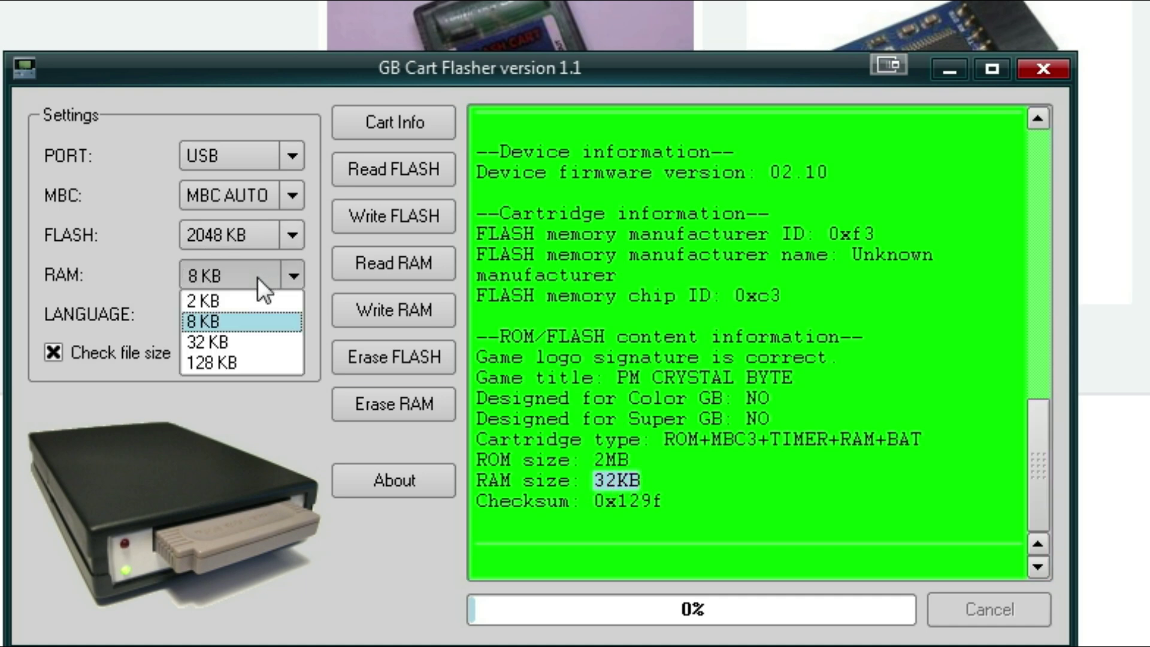
left_click(228, 340)
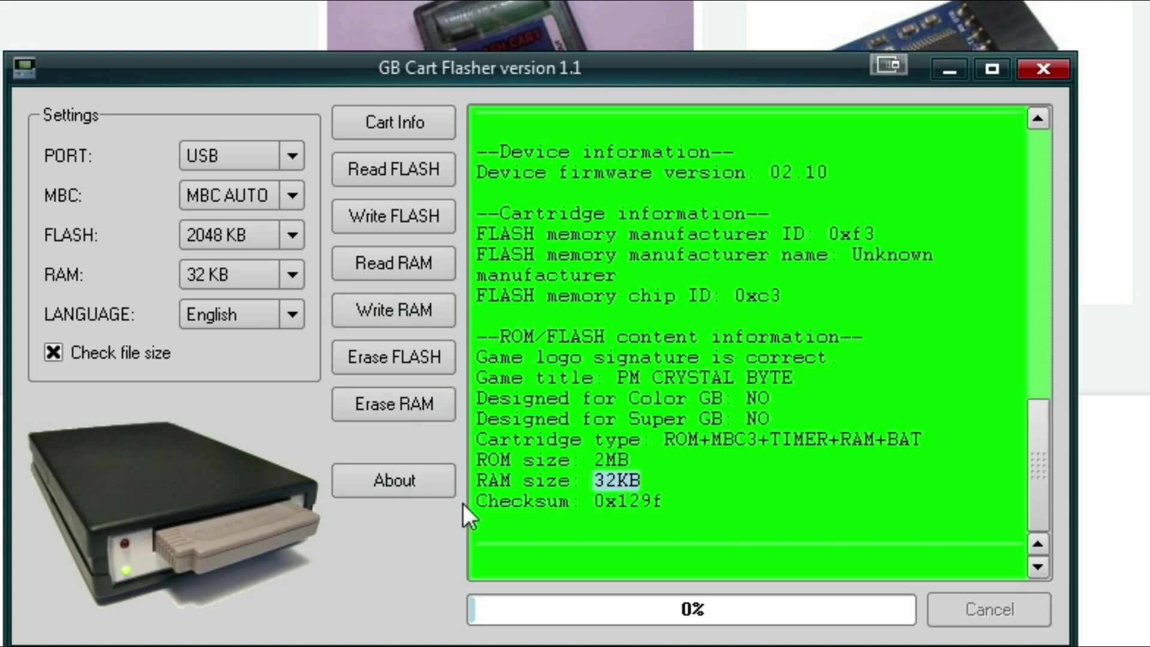
Step: Read the cartridge RAM into pkmn.sav, overwriting the existing file
left_click(394, 263)
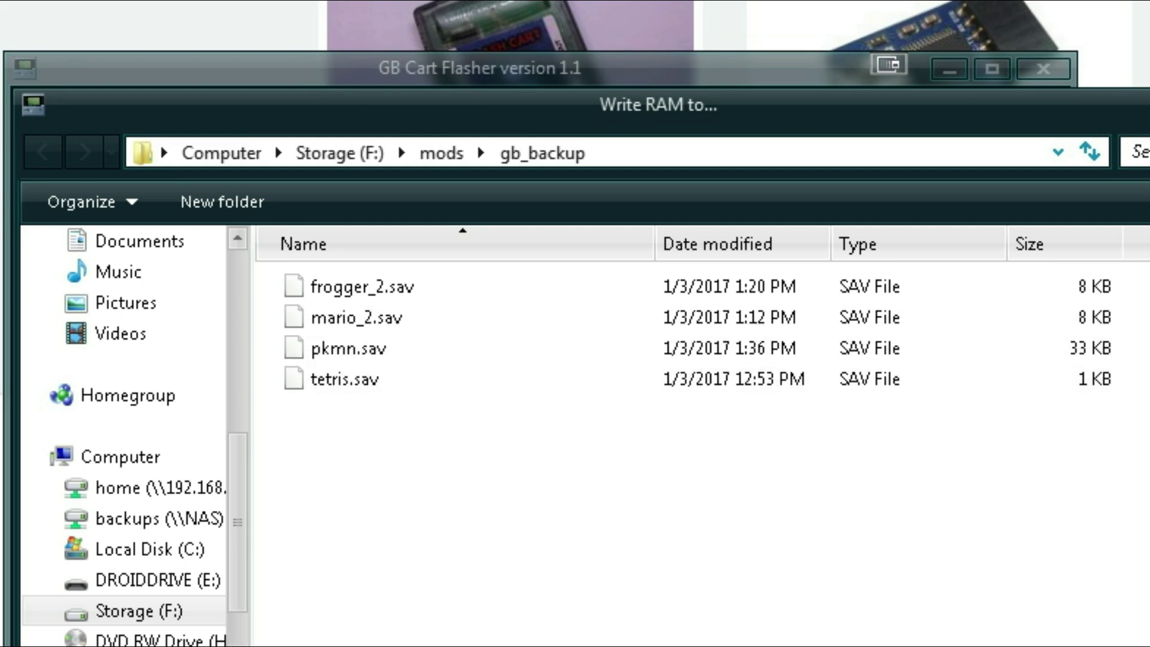
double_click(304, 350)
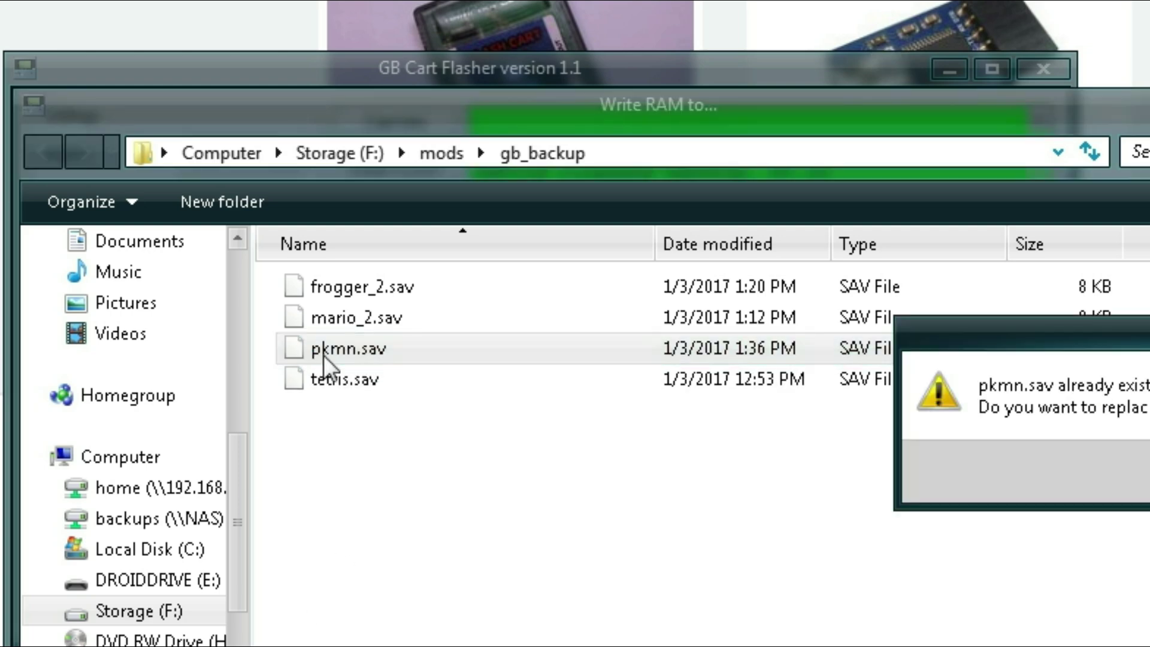
key("alt+y")
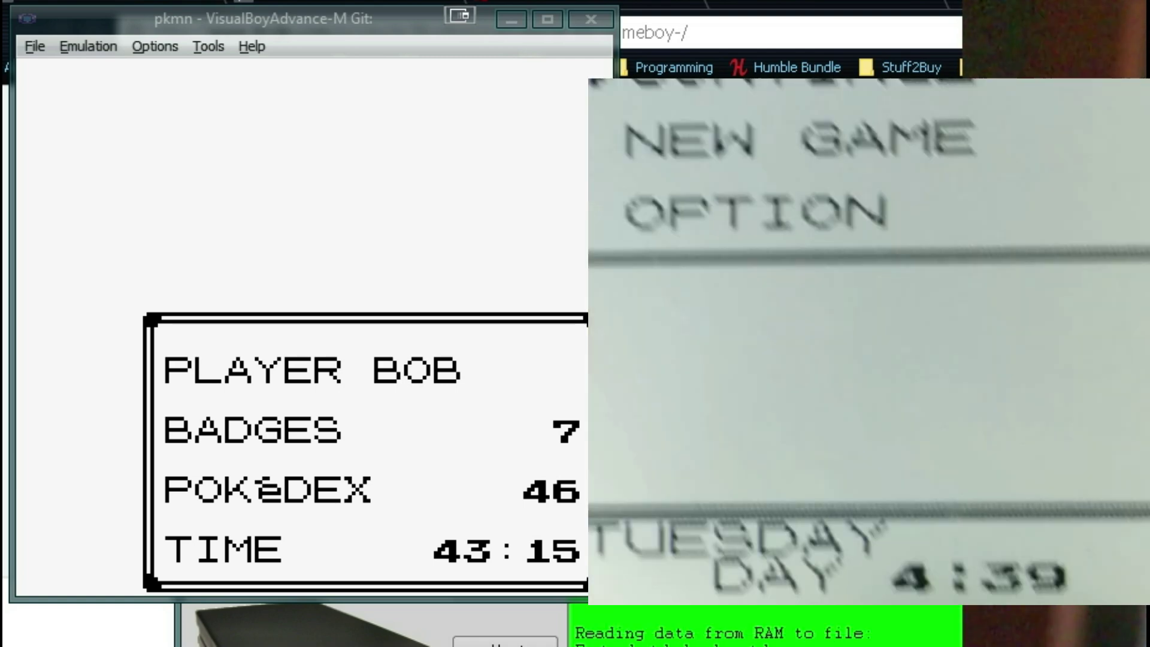
Step: Continue the backed-up Pokémon game from the title menu and open the in-game start menu
left_click(261, 328)
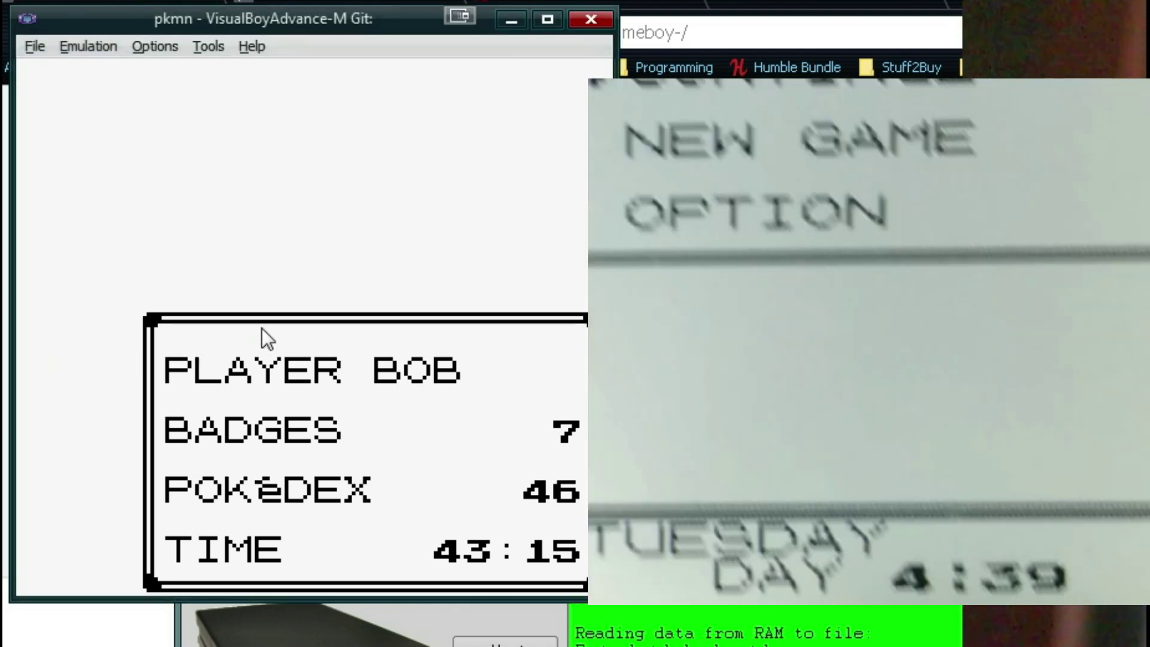
key("x")
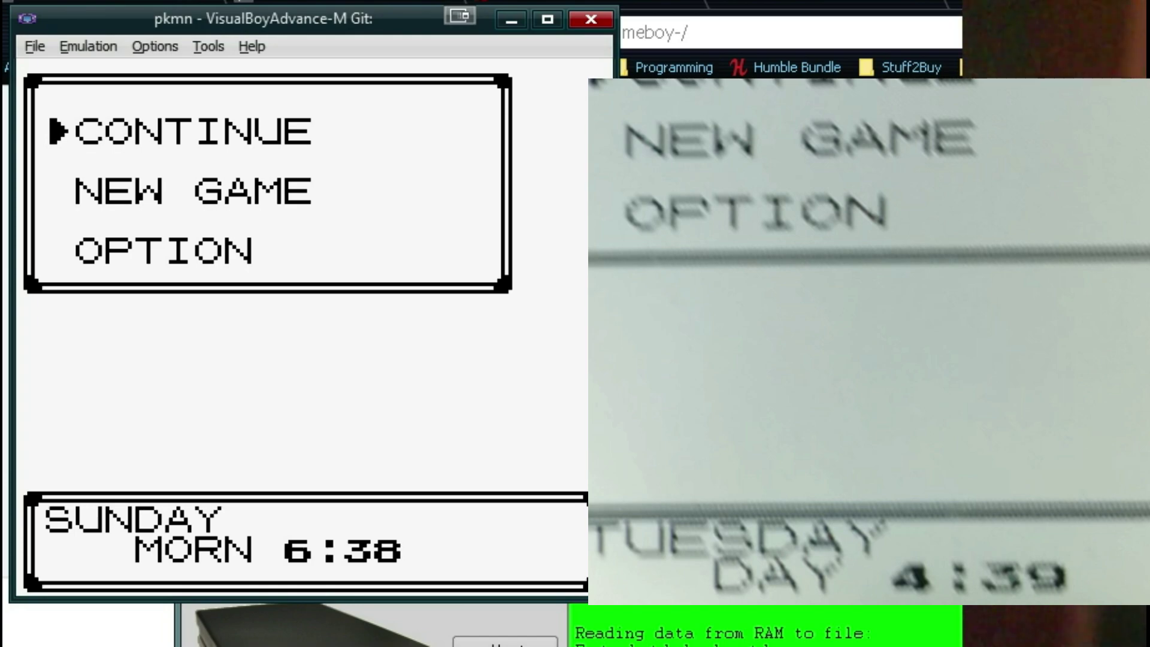
key("z")
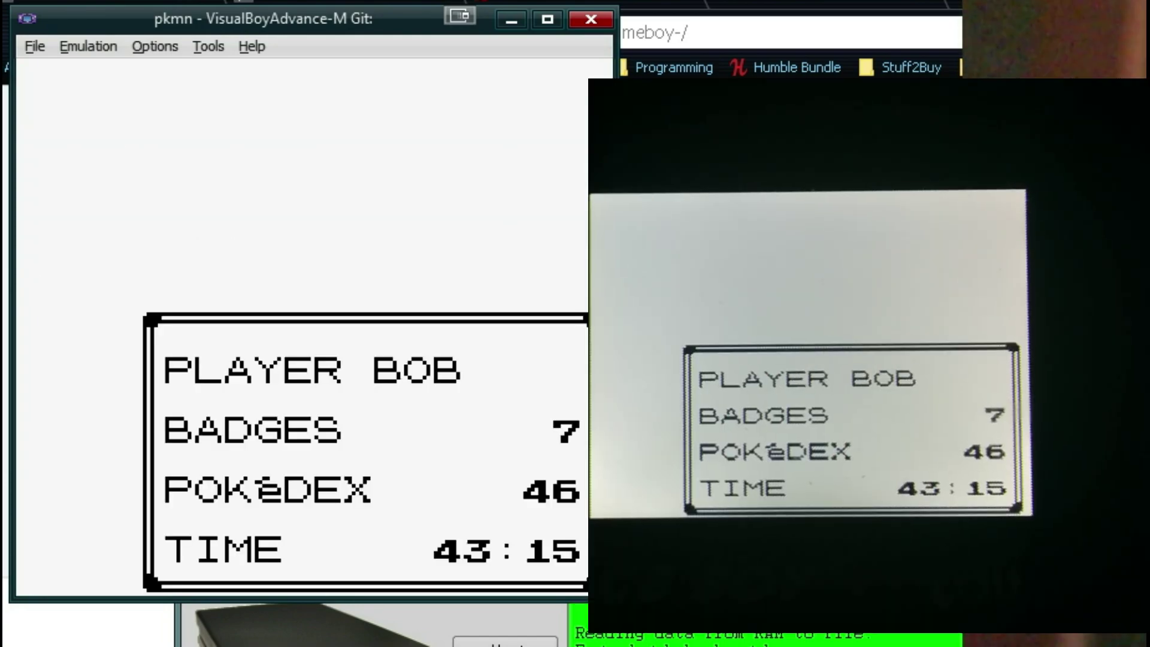
key("z")
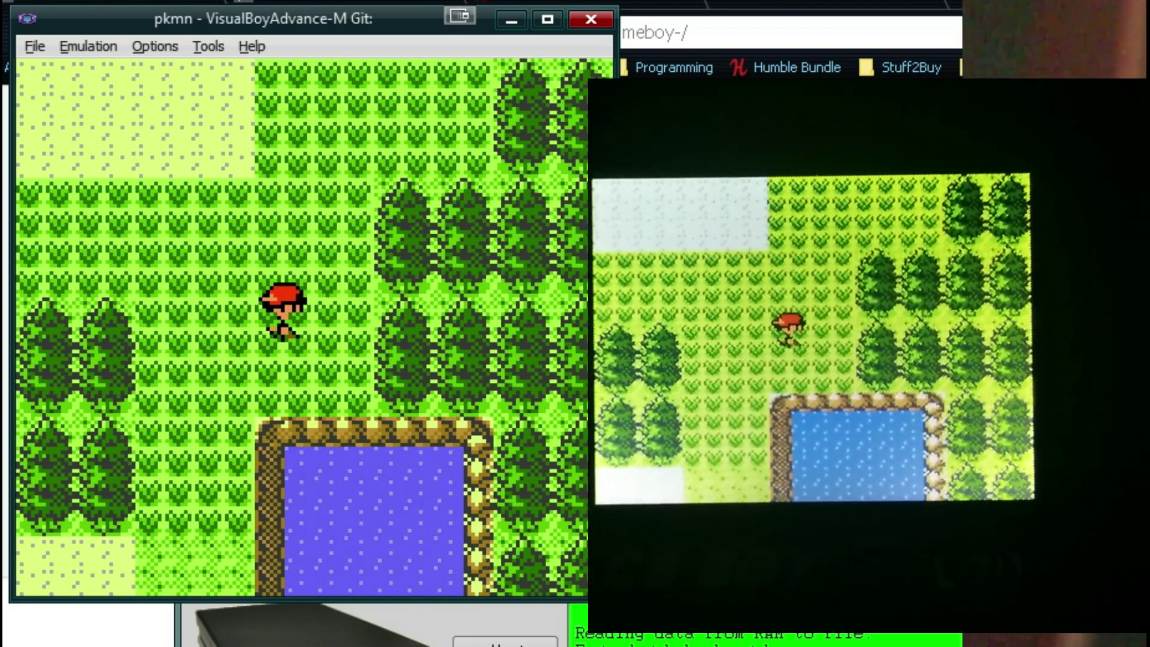
key("Return")
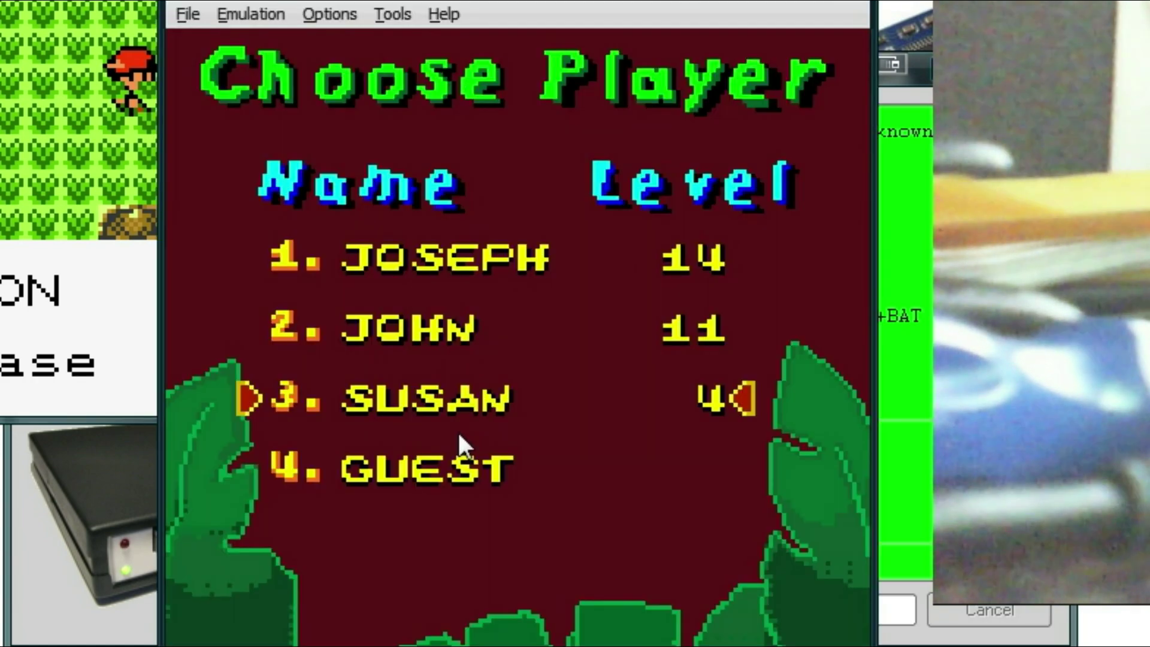
Step: Select the JOHN player profile and open its EDIT NAME option
key("Up")
key("Up")
key("Down")
key("Return")
key("Down")
Step: Change the player's name letters from JOHN to BOB
key("Down")
key("Down")
key("Down")
key("Return")
key("Down")
key("Down")
key("Right")
key("Right")
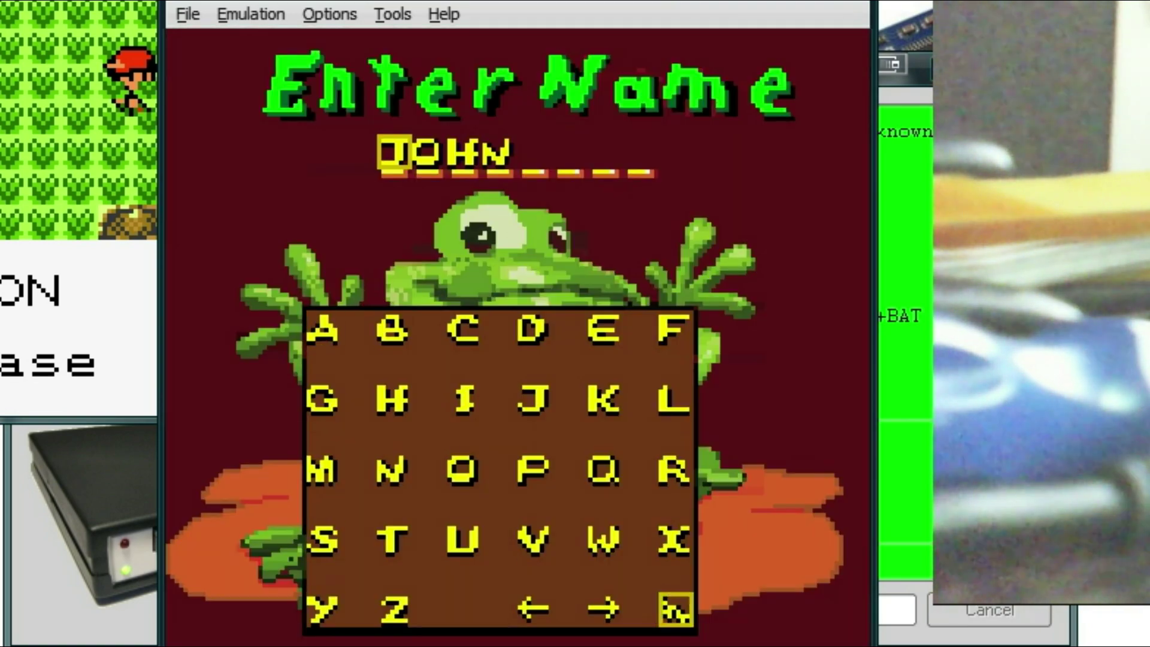
key("Down")
key("Down")
key("Right")
key("Up")
key("Up")
key("Up")
key("Return")
key("Down")
key("Left")
key("Return")
key("Up")
key("Up")
key("Left")
key("Return")
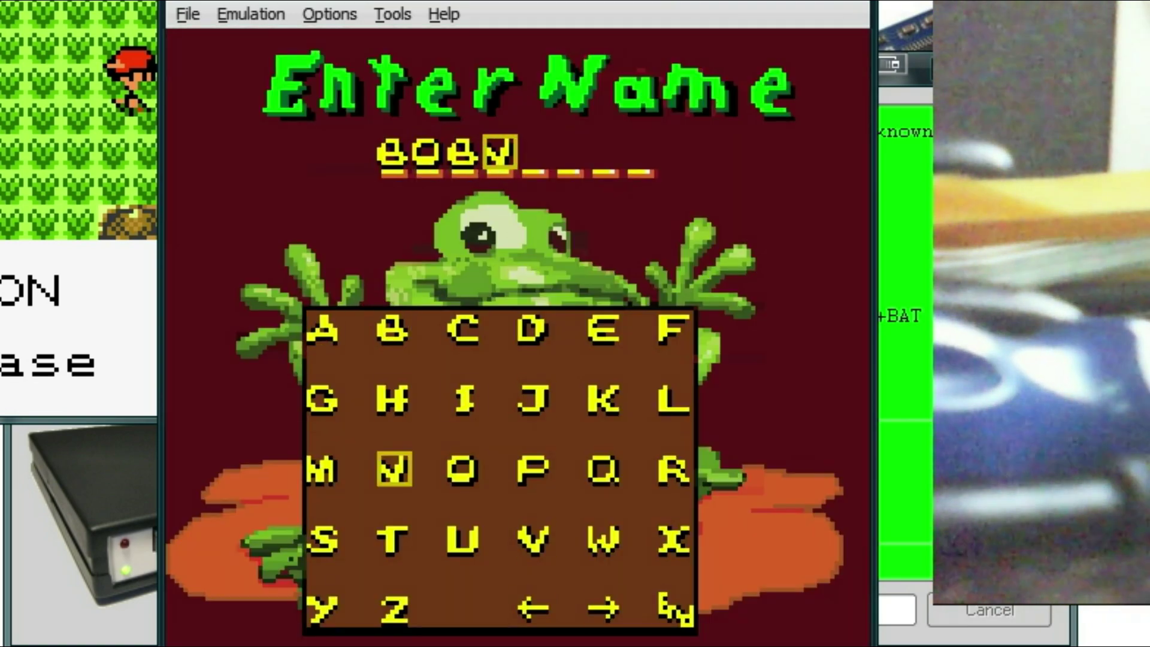
key("Down")
key("Down")
key("Down")
key("Down")
key("Right")
key("Return")
key("Return")
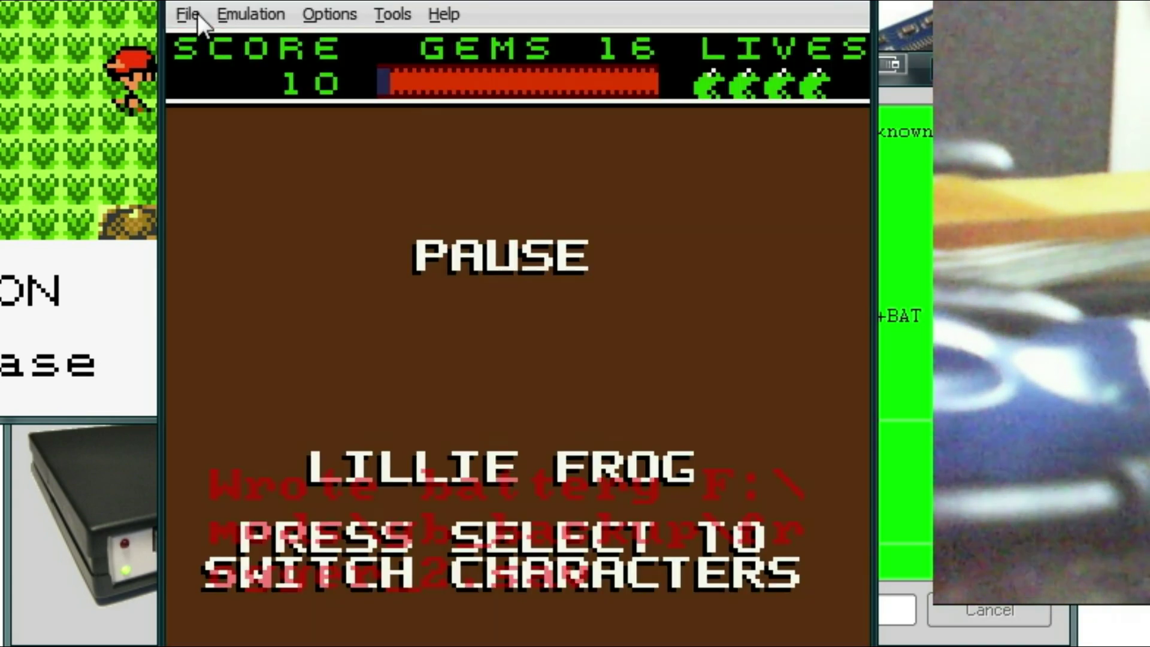
Step: Reset the game and check that BOB appears in the player selection list
left_click(196, 13)
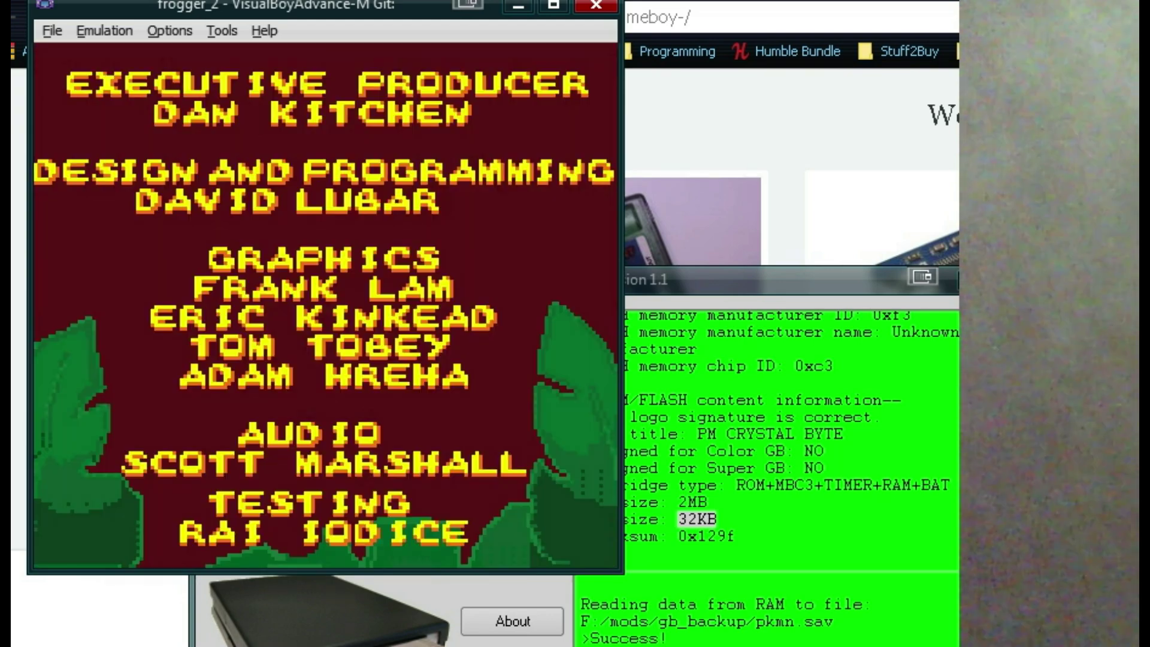
key("Return")
key("Down")
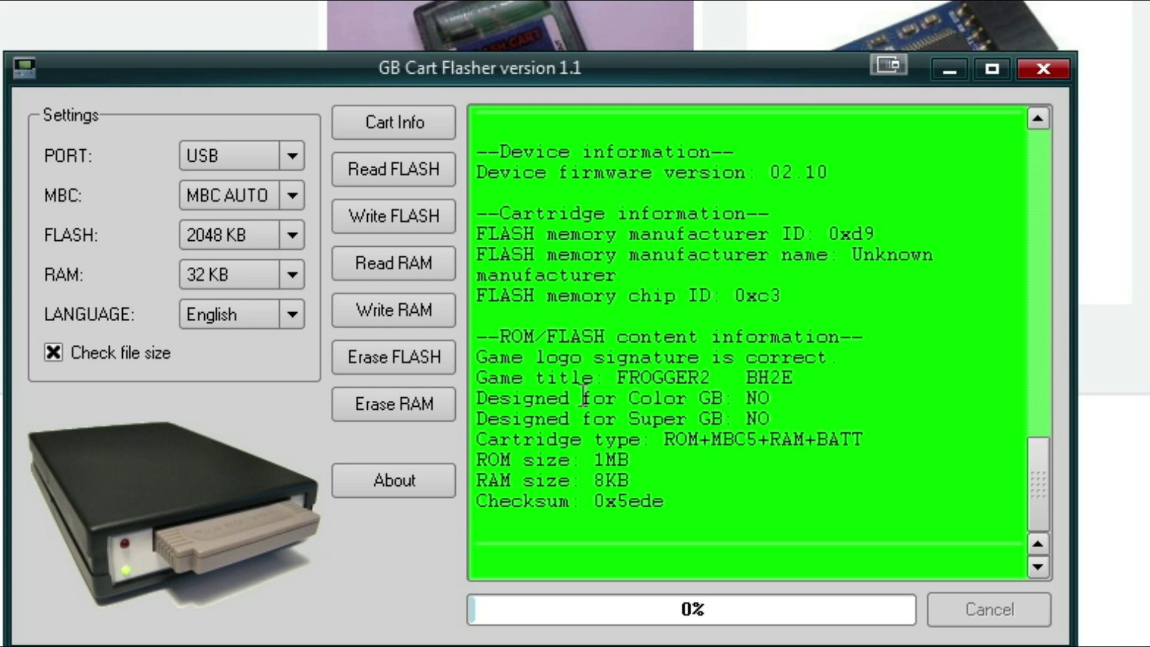
Step: Match the FROGGER2 cartridge's 8 KB RAM size and write frogger_2.sav onto it
left_click_drag(630, 458, 593, 459)
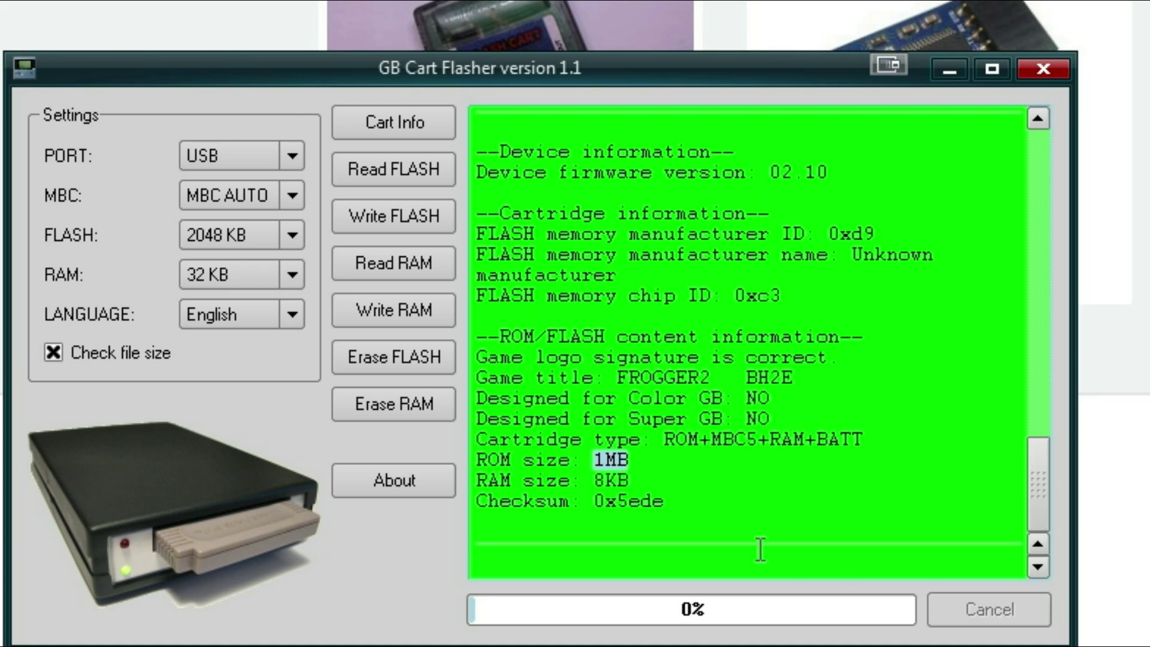
left_click_drag(649, 481, 597, 486)
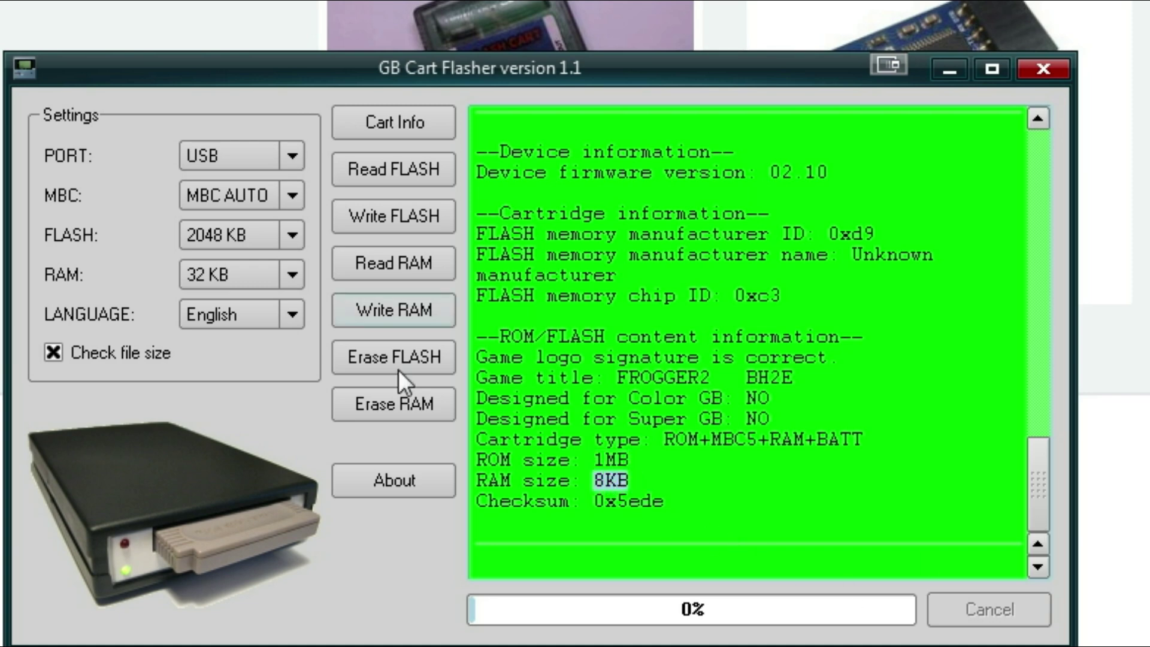
left_click(242, 263)
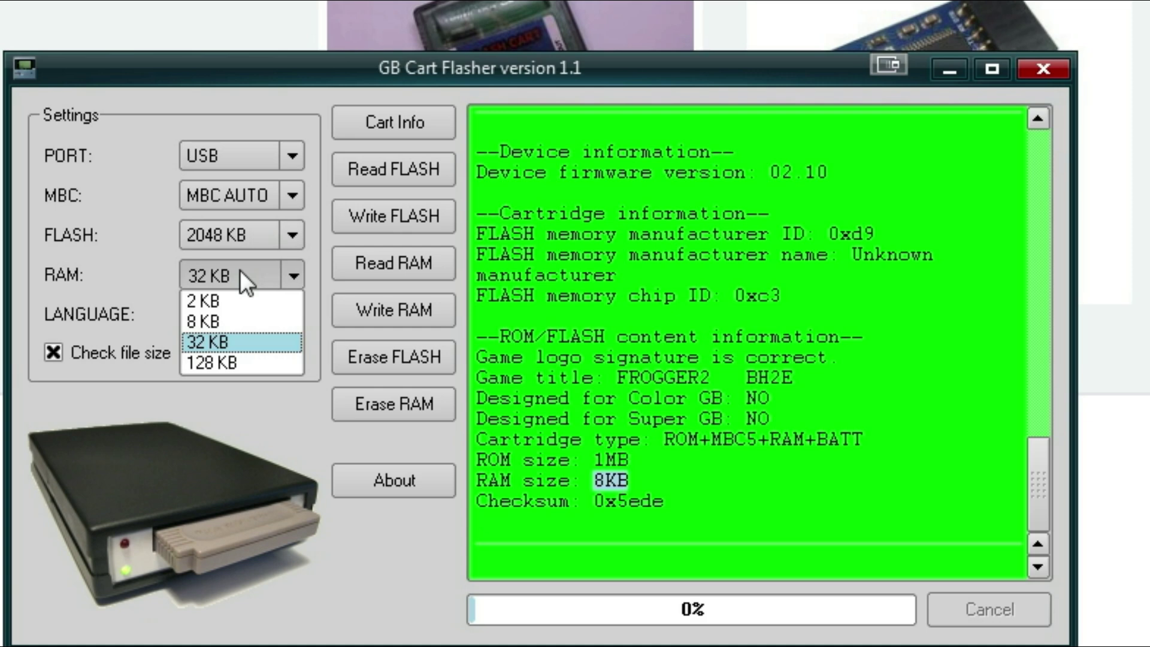
left_click(237, 320)
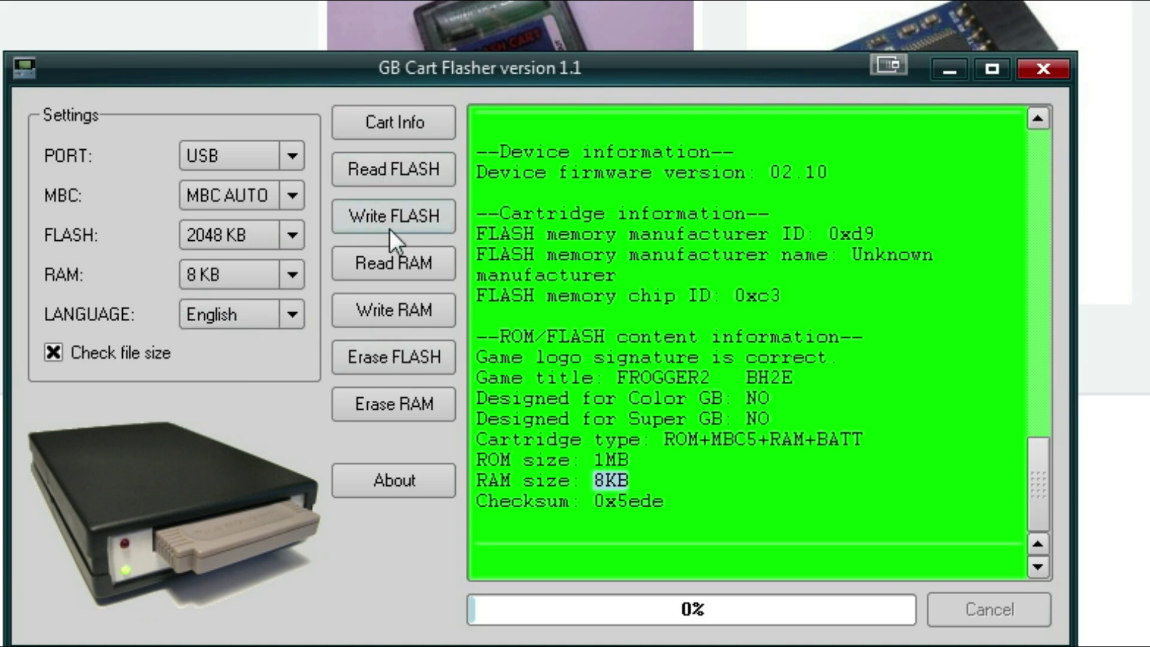
left_click(397, 313)
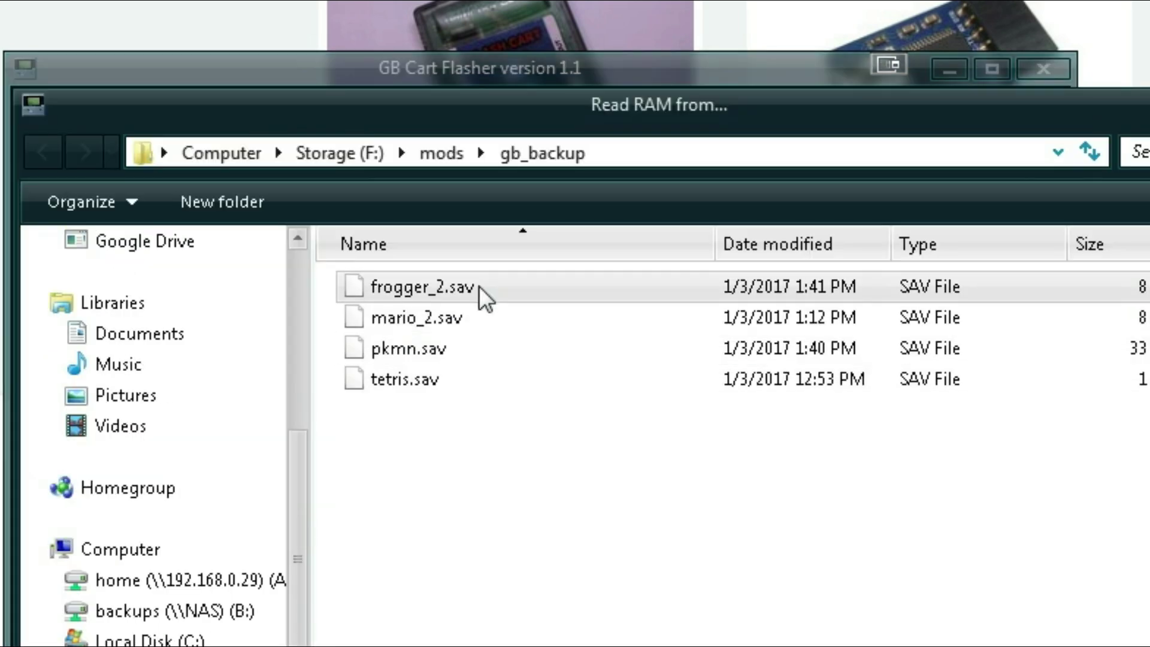
double_click(470, 293)
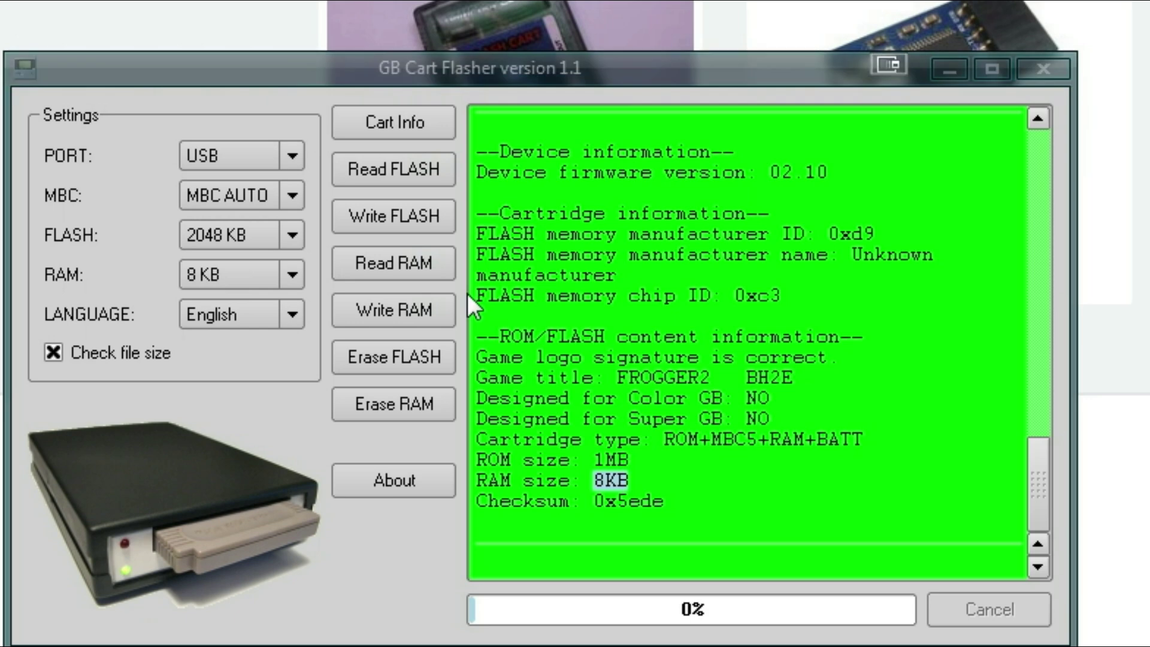